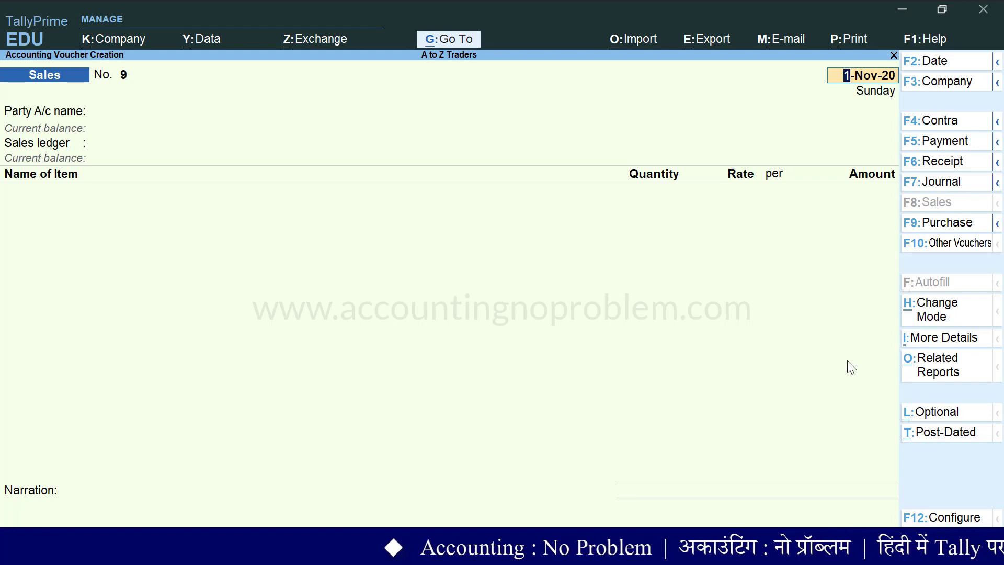
Step: Keep the sales voucher's date and choose the first-listed customer ledger beginning with M as the party account
{"action": "key", "text": "Return"}
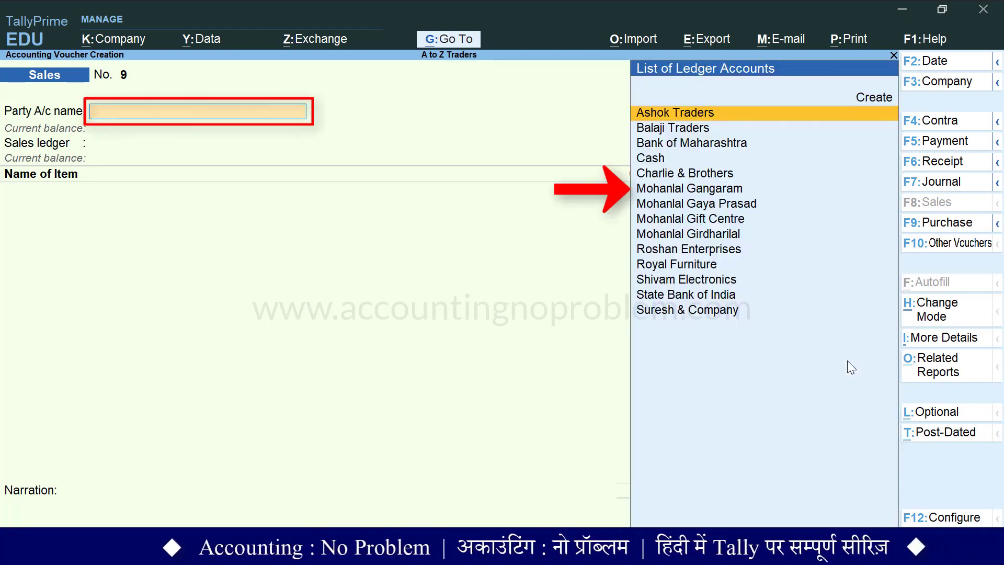
{"action": "type", "text": "M"}
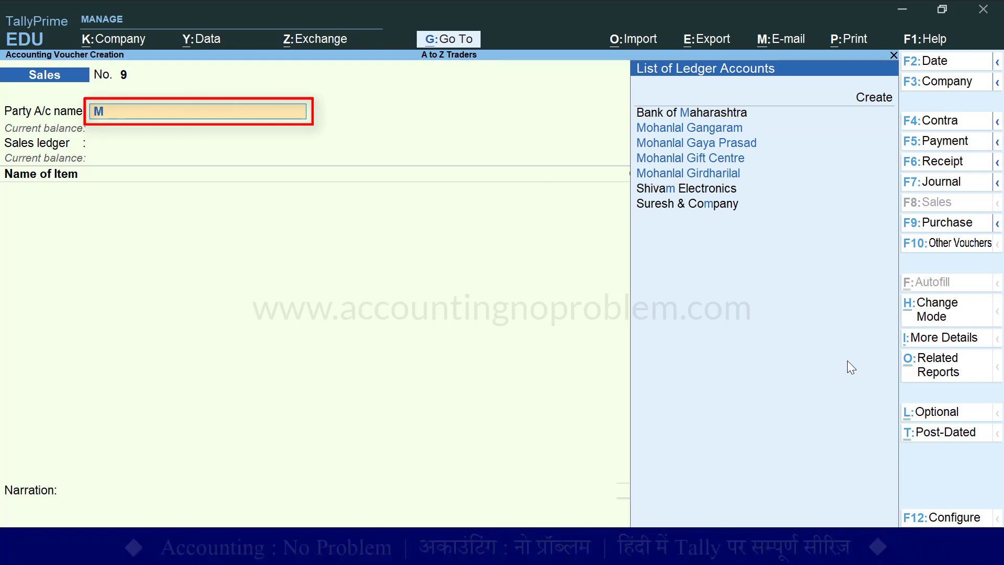
{"action": "type", "text": "ohan"}
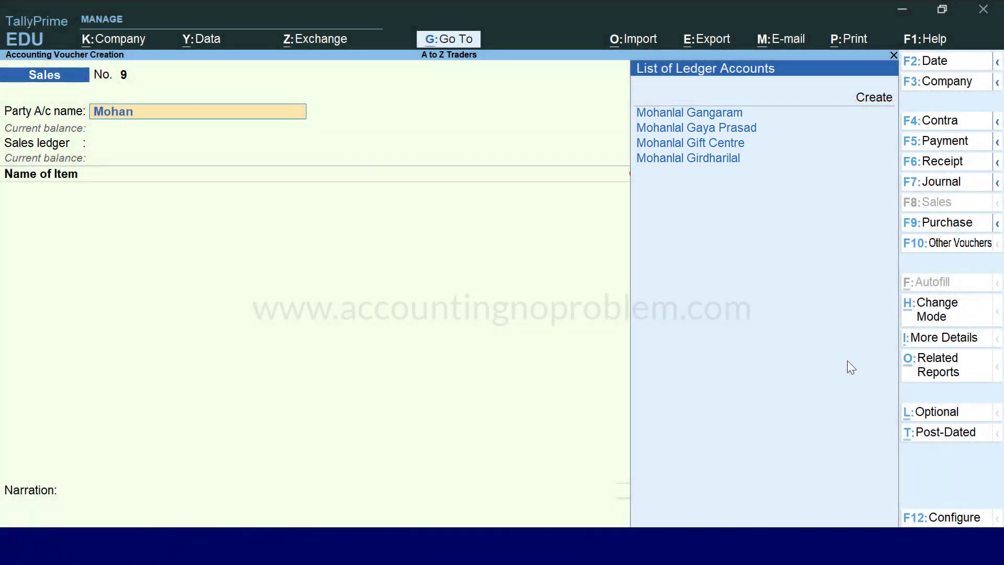
{"action": "key", "text": "Return"}
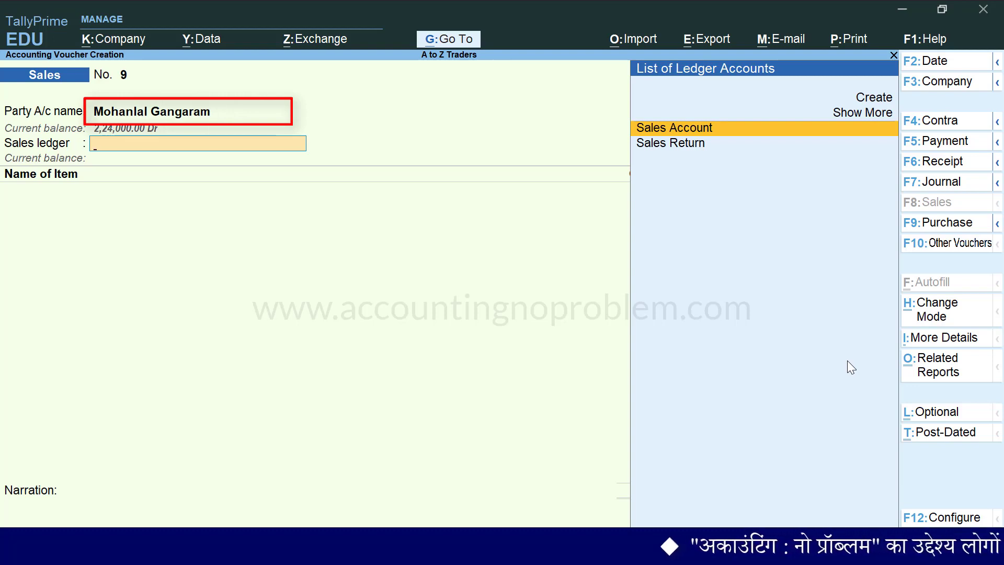
Step: Alter the selected party's ledger from the voucher, adding the customer's short first name and MG as aliases, and save it
{"action": "key", "text": "BackSpace"}
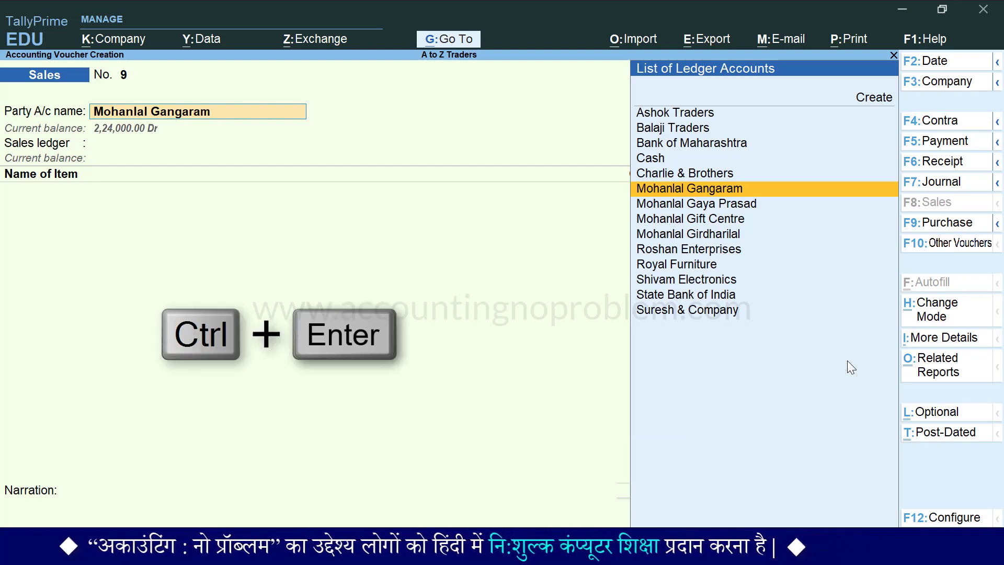
{"action": "key", "text": "ctrl+Return"}
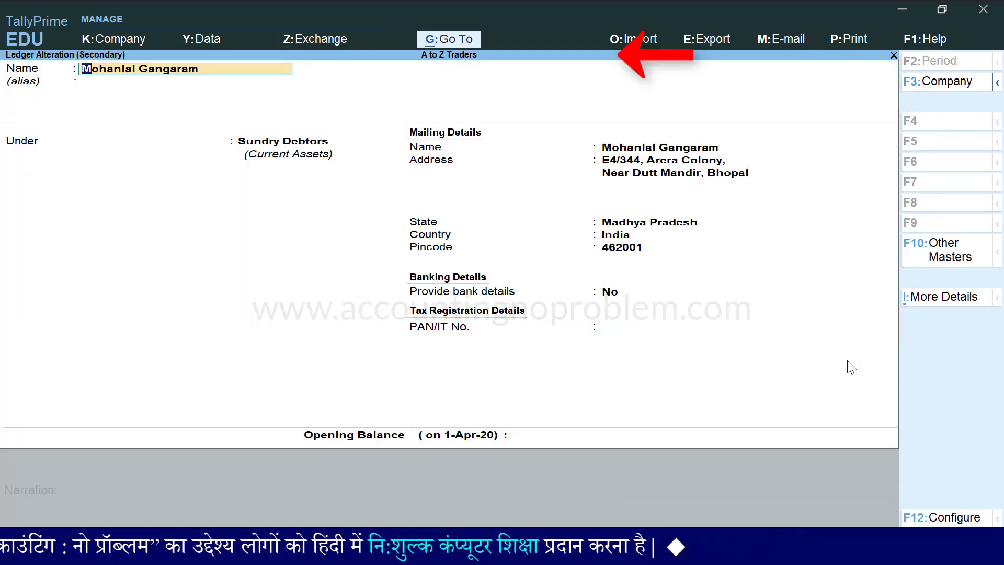
{"action": "key", "text": "Return"}
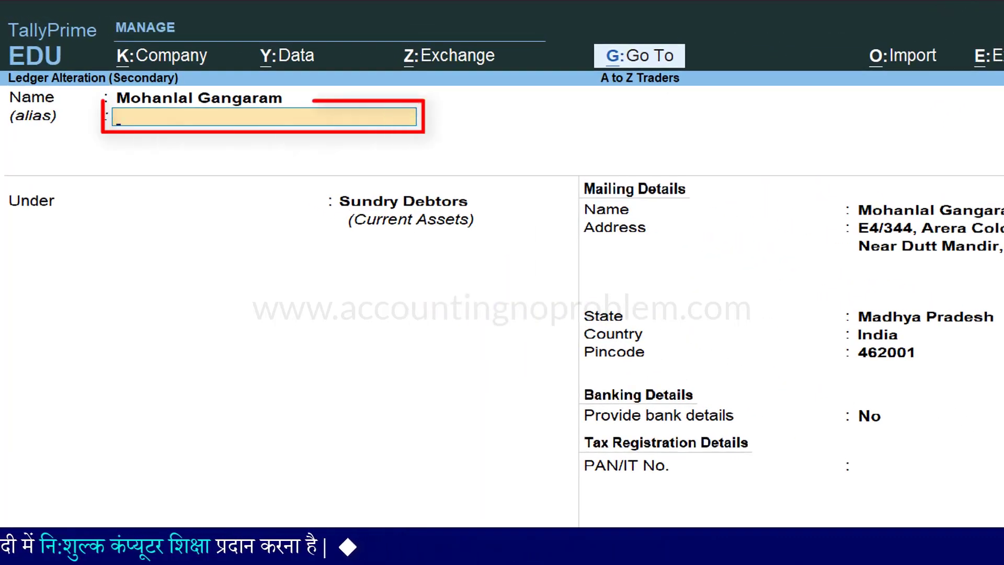
{"action": "type", "text": "Mohan"}
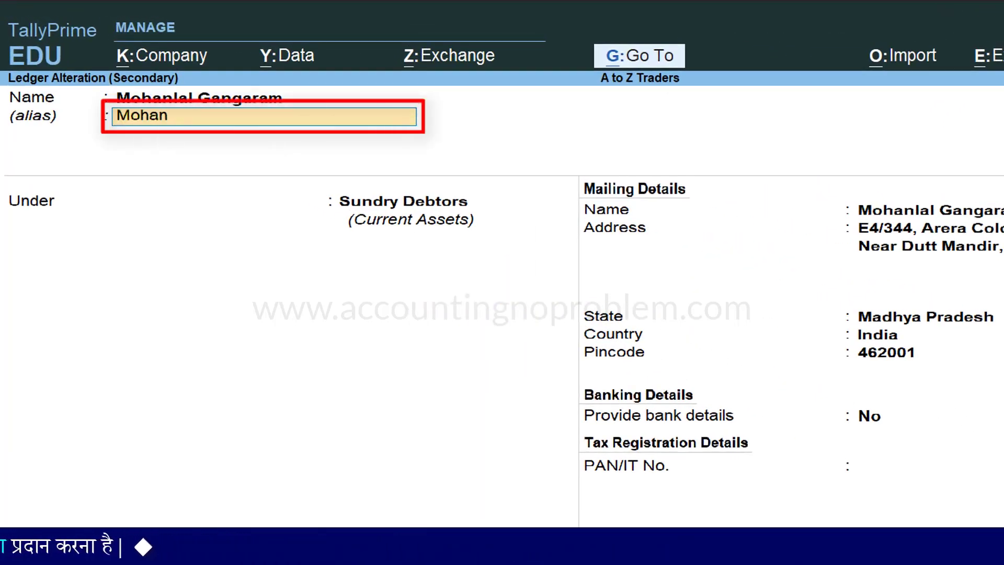
{"action": "key", "text": "Return"}
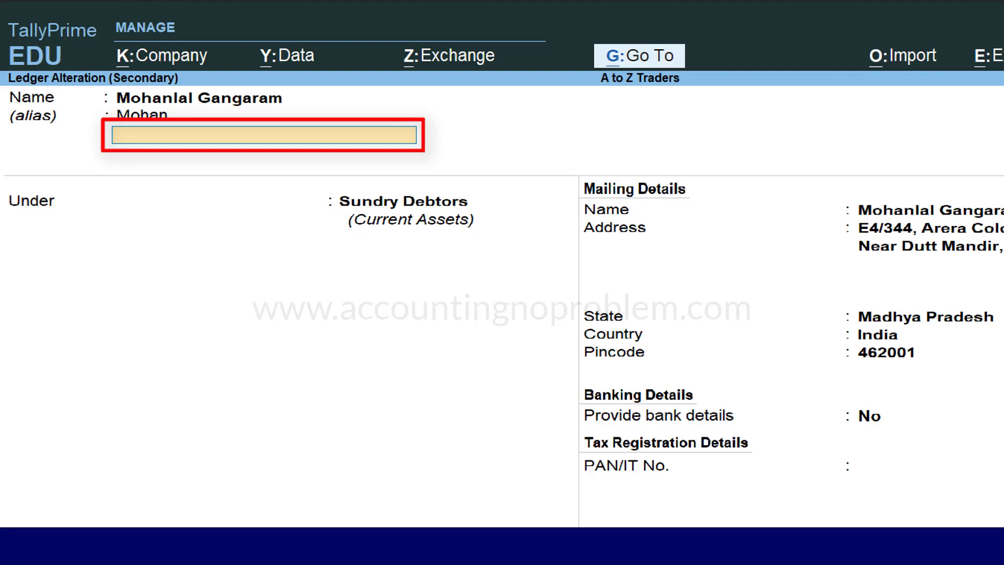
{"action": "key", "text": "Return"}
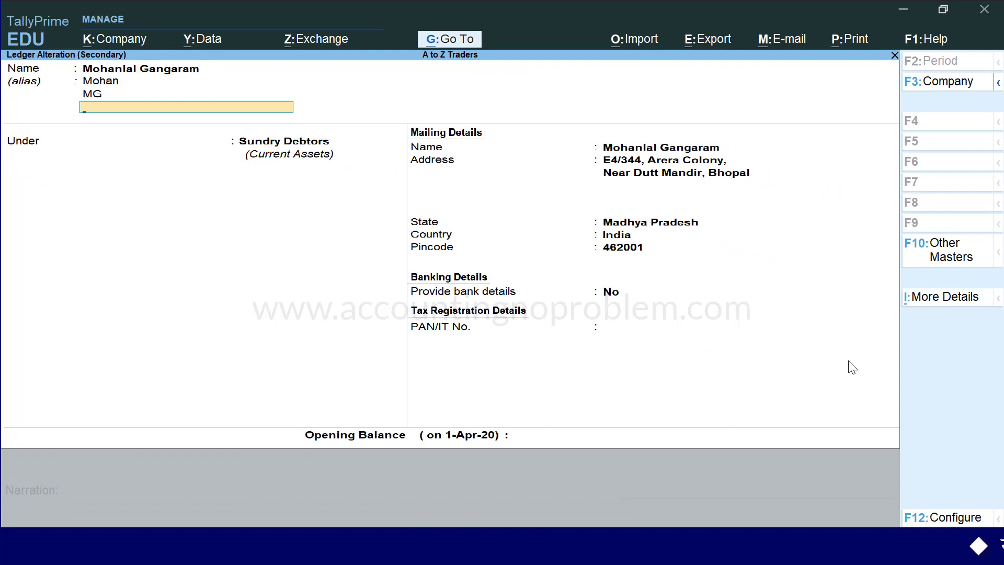
{"action": "key", "text": "ctrl+a"}
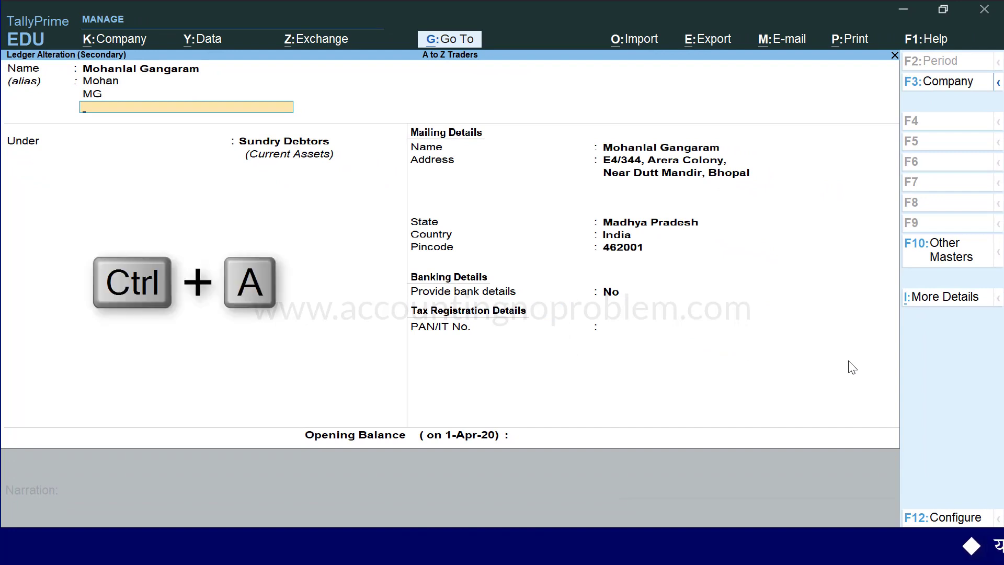
{"action": "key", "text": "ctrl+a"}
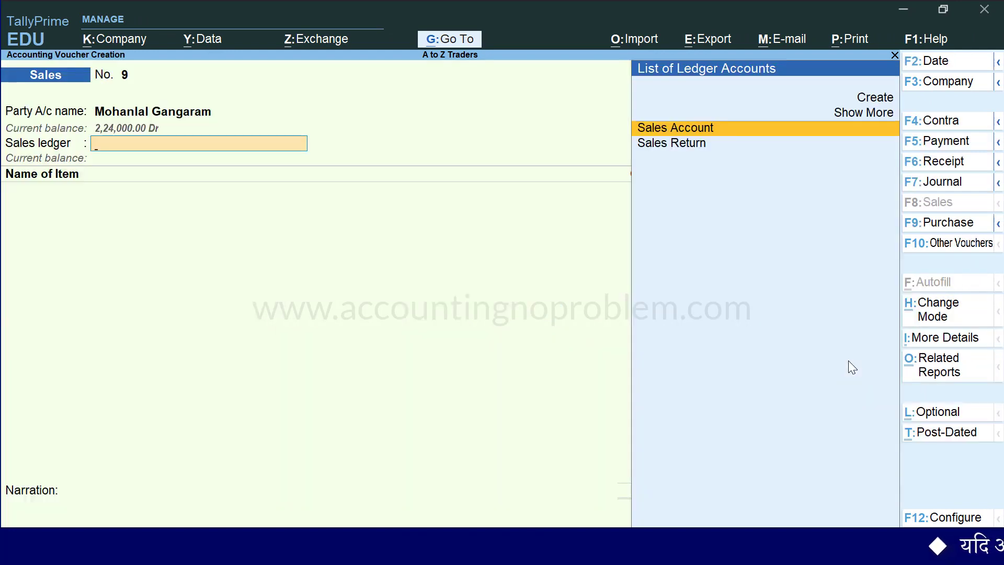
Step: Leave the current voucher, reopen sales voucher entry and look up the party account by its first-name alias
{"action": "key", "text": "Escape"}
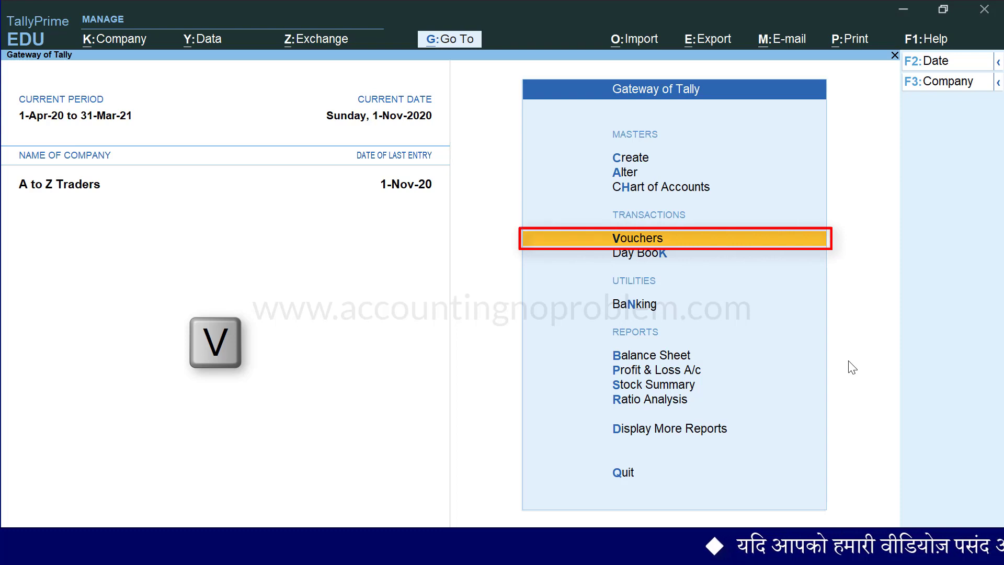
{"action": "key", "text": "v"}
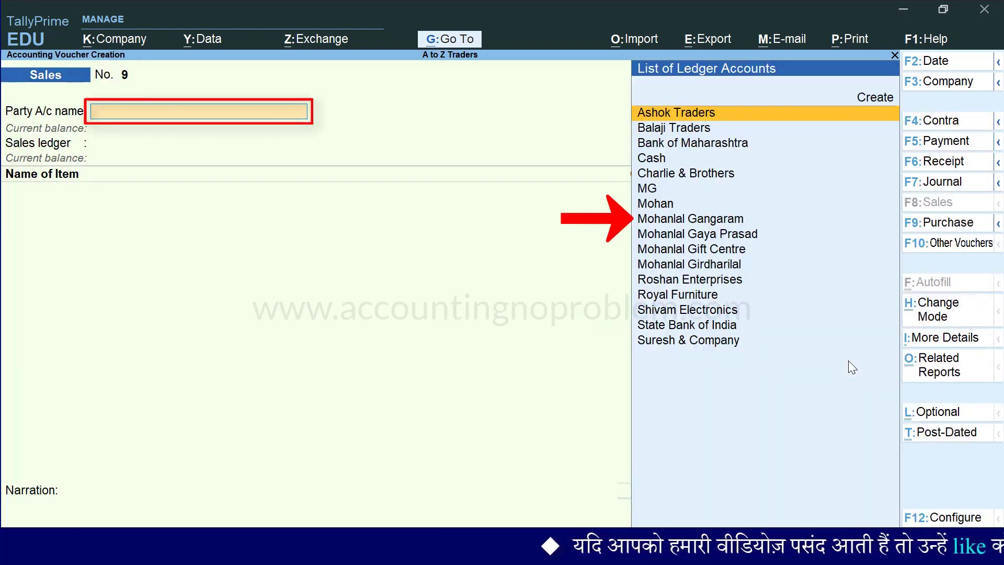
{"action": "type", "text": "Moha"}
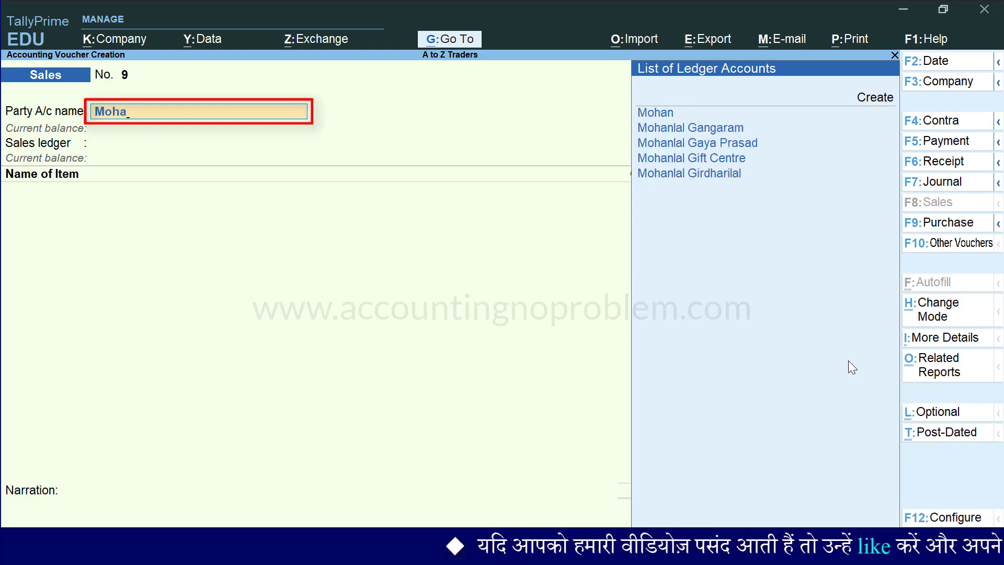
{"action": "type", "text": "n"}
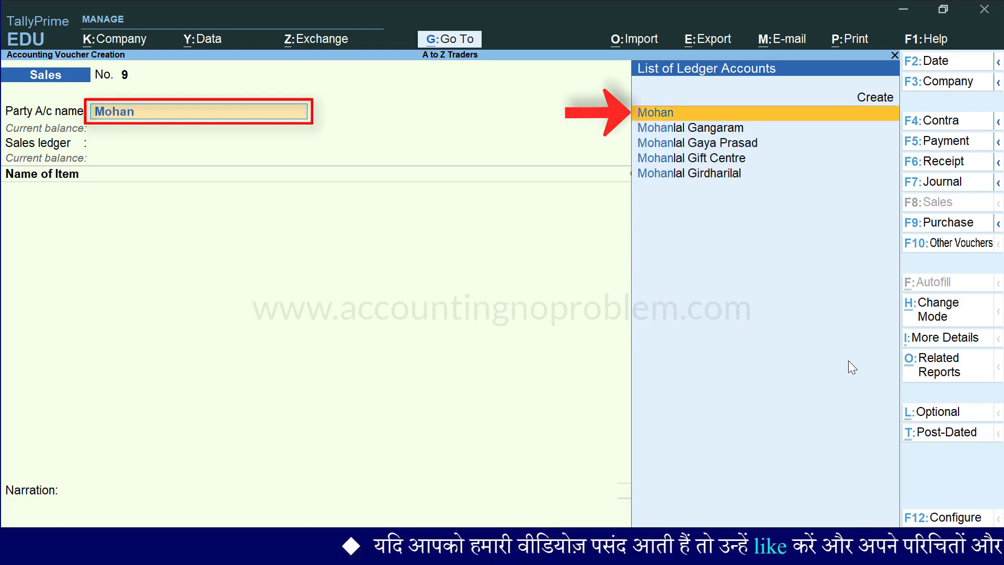
Step: Choose the party account by the alias MG instead, and leave the voucher without saving
{"action": "key", "text": "BackSpace"}
{"action": "key", "text": "BackSpace"}
{"action": "key", "text": "BackSpace"}
{"action": "key", "text": "BackSpace"}
{"action": "key", "text": "BackSpace"}
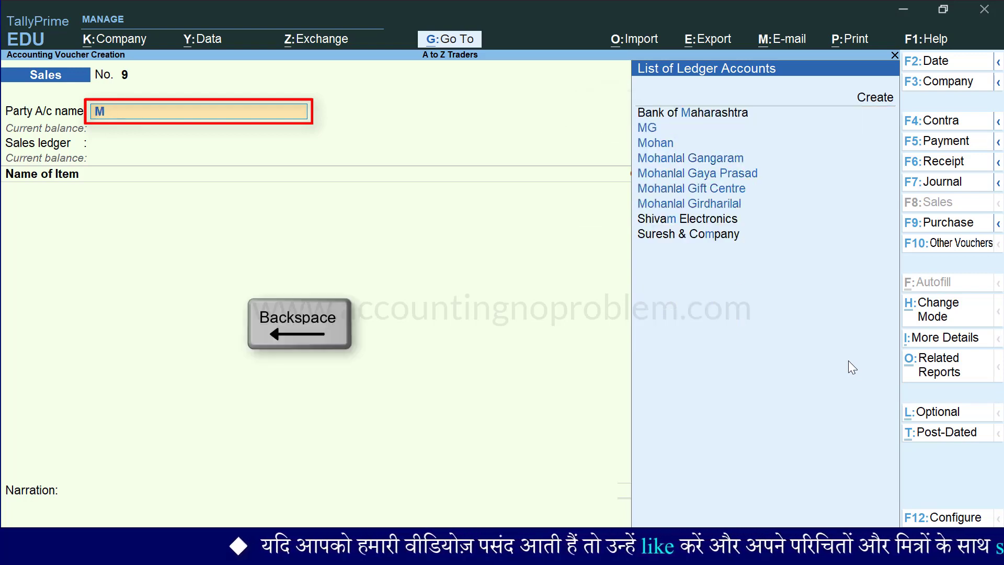
{"action": "type", "text": "Mg"}
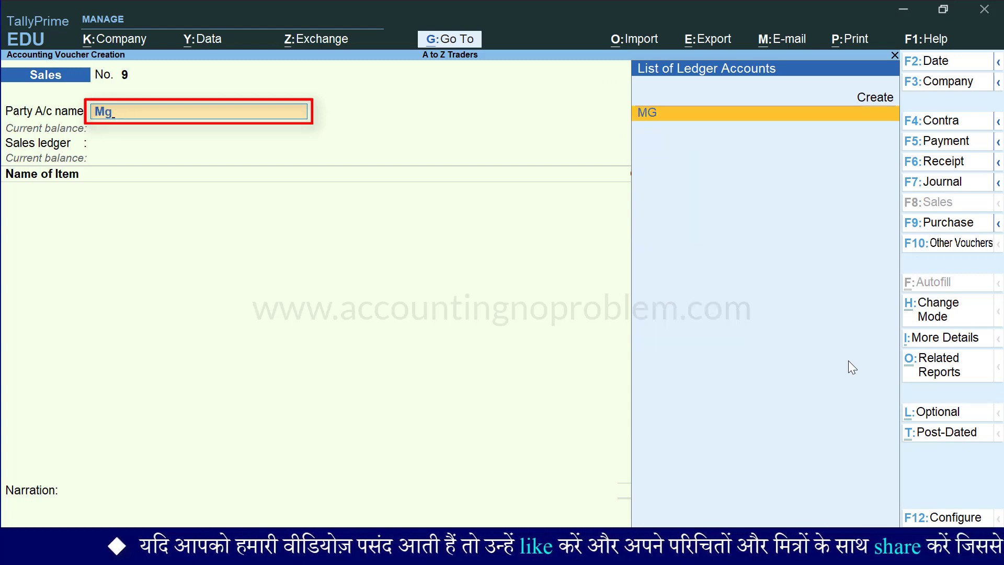
{"action": "key", "text": "Return"}
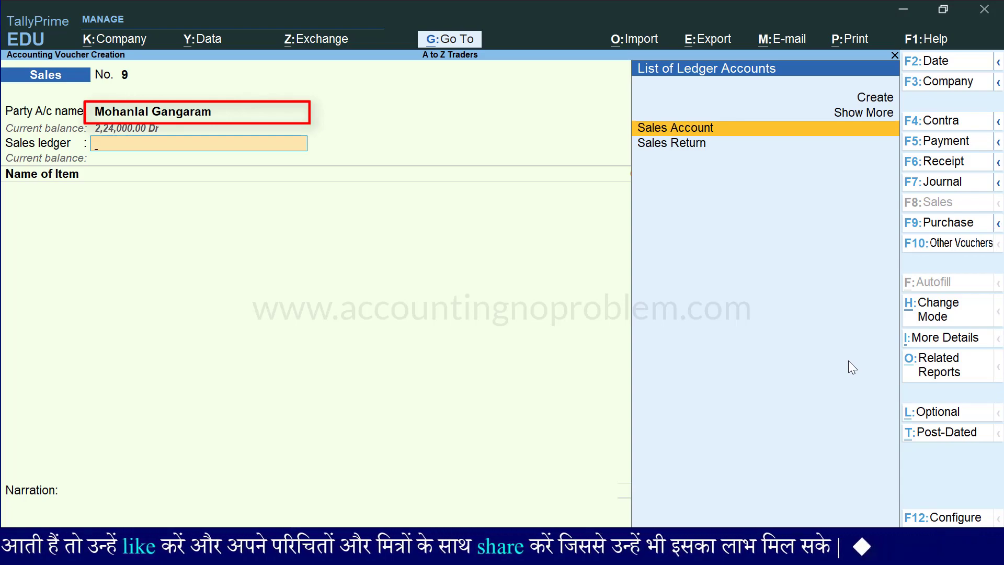
{"action": "key", "text": "Escape"}
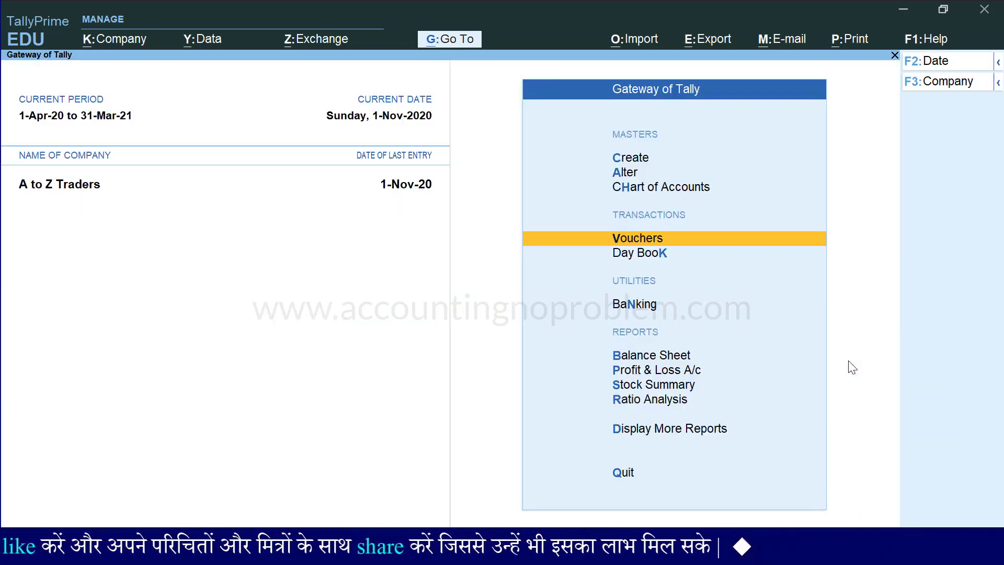
Step: Begin creating a ledger master named Shree Ram Traders, leaving its alias blank
{"action": "key", "text": "Up"}
{"action": "key", "text": "Up"}
{"action": "key", "text": "Up"}
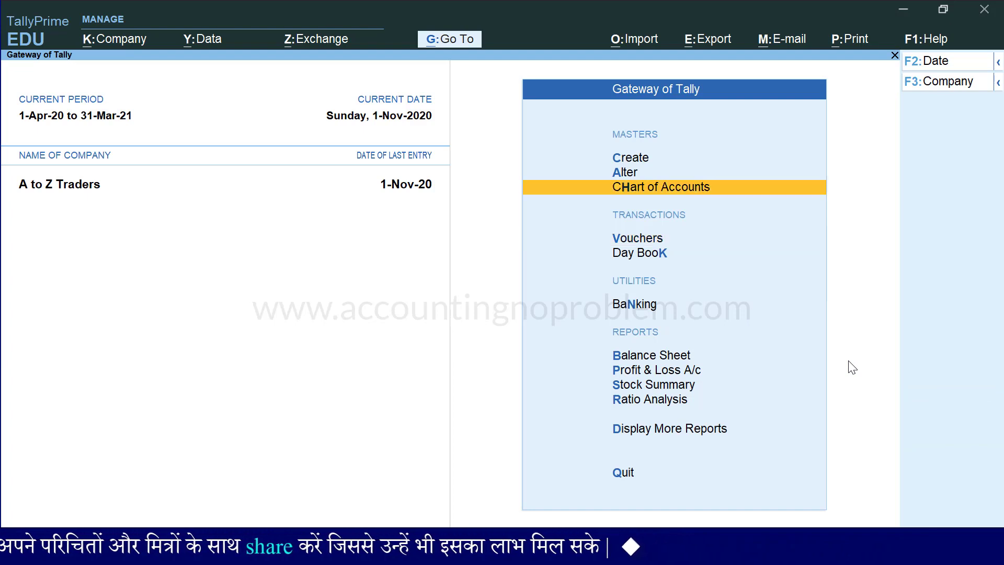
{"action": "key", "text": "Return"}
{"action": "key", "text": "Down"}
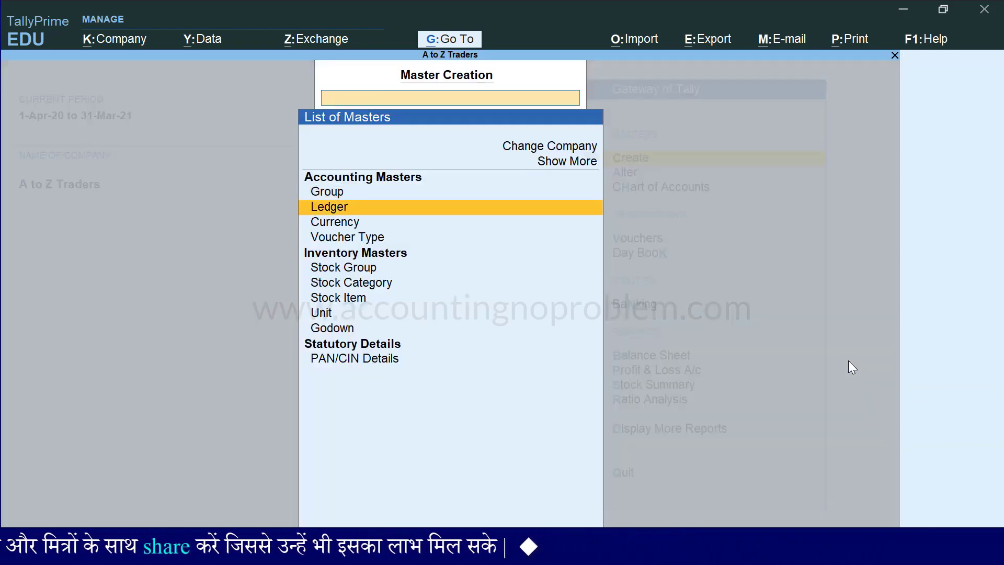
{"action": "key", "text": "Return"}
{"action": "type", "text": "Shree"}
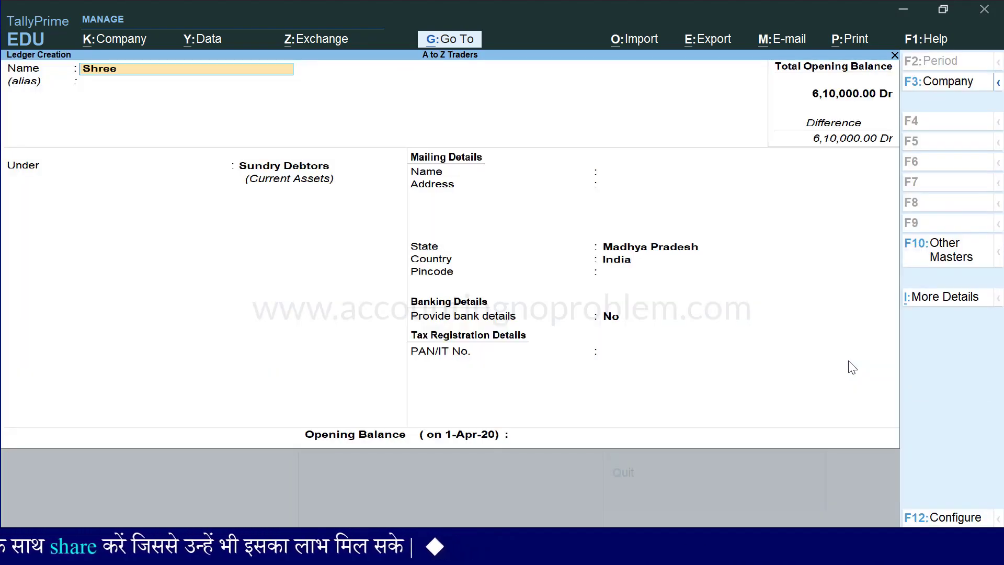
{"action": "type", "text": " Ram Traders"}
{"action": "key", "text": "Return"}
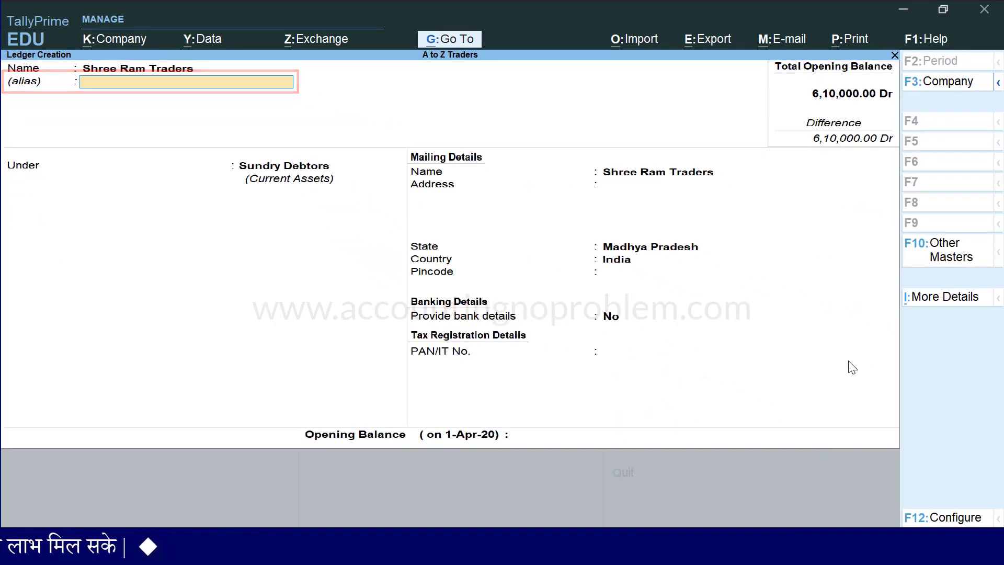
{"action": "key", "text": "Return"}
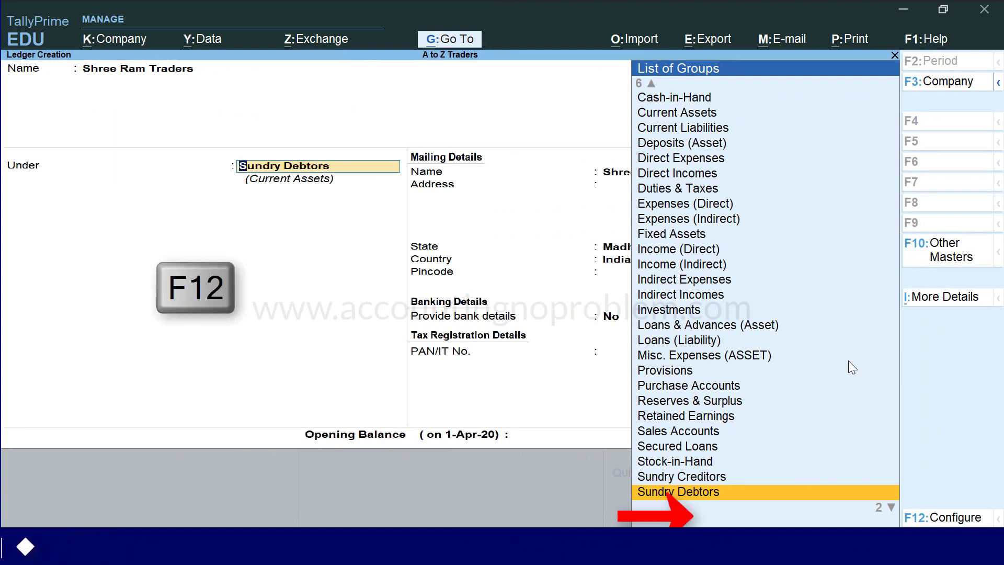
Step: Set Provide aliases for Name to Yes in the ledger configuration, return to the alias field and abandon the new ledger
{"action": "key", "text": "F12"}
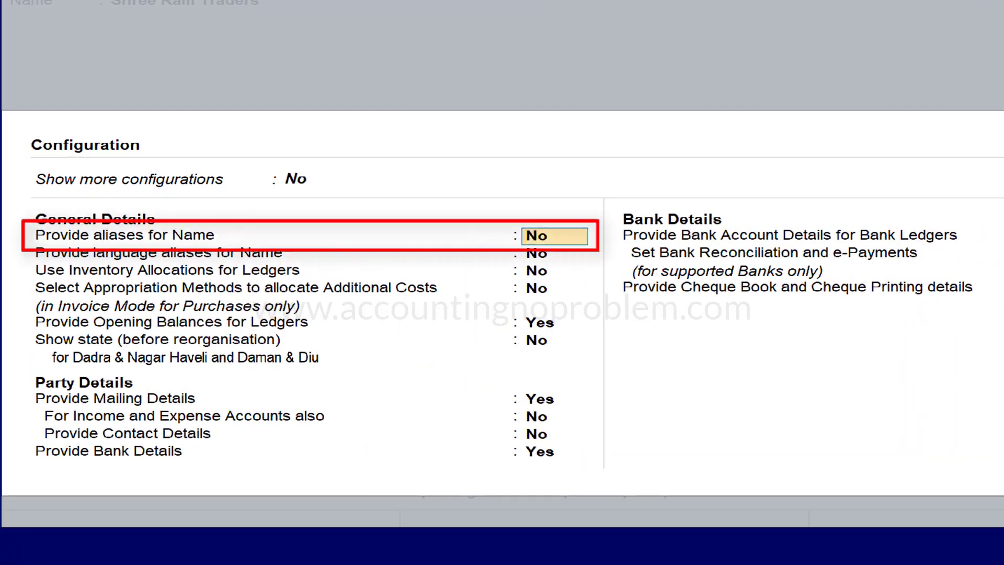
{"action": "type", "text": "yes"}
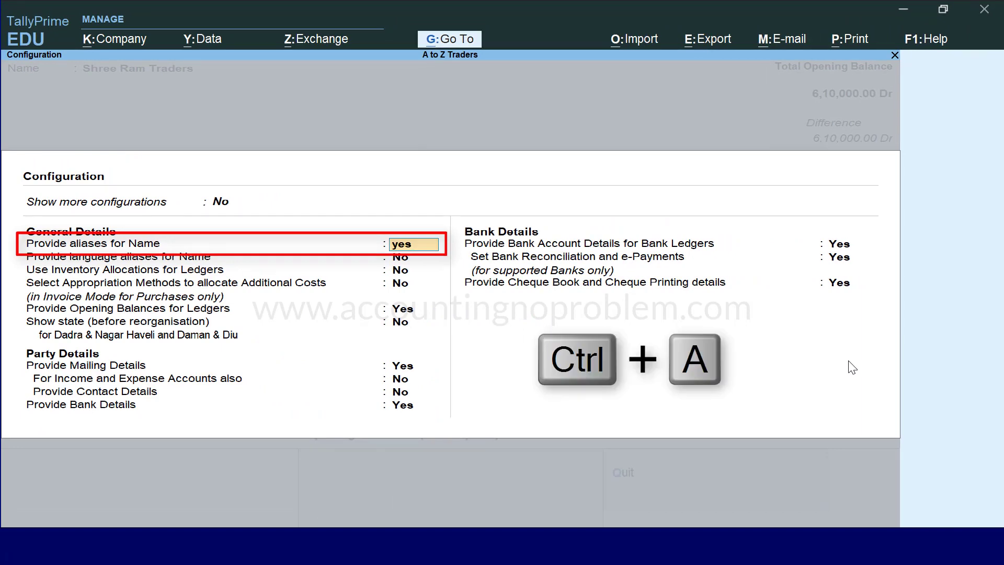
{"action": "key", "text": "ctrl+a"}
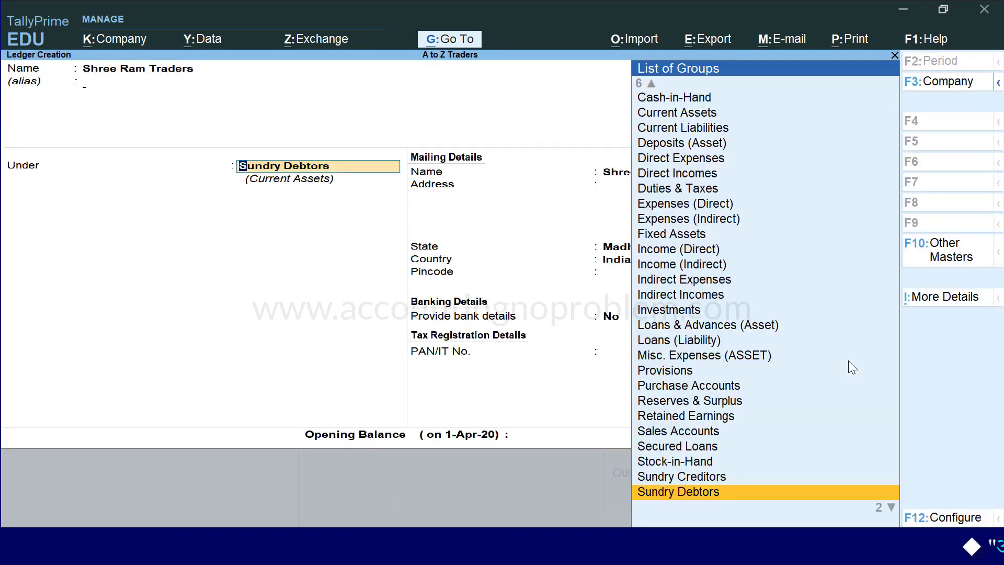
{"action": "key", "text": "BackSpace"}
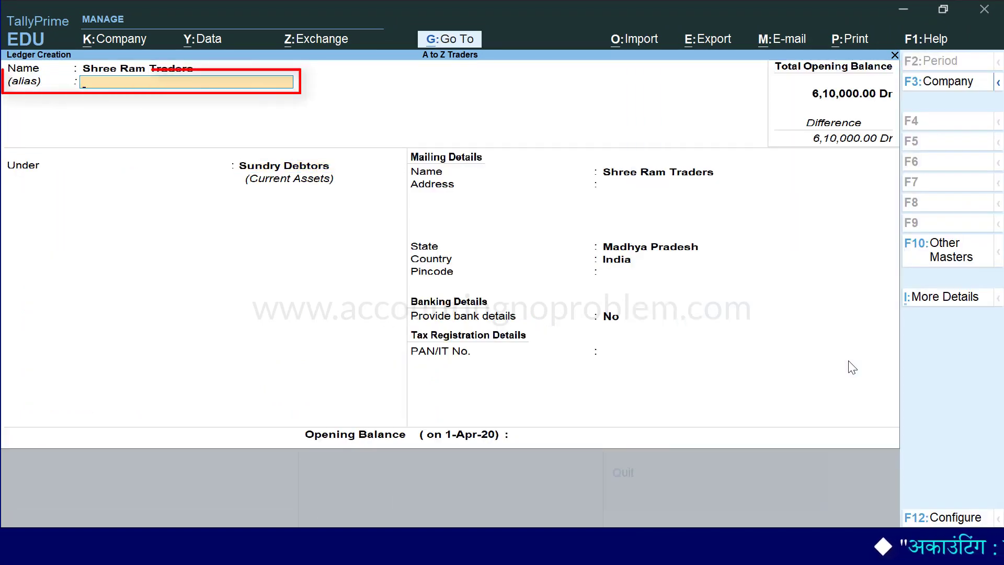
{"action": "key", "text": "Escape"}
{"action": "key", "text": "Escape"}
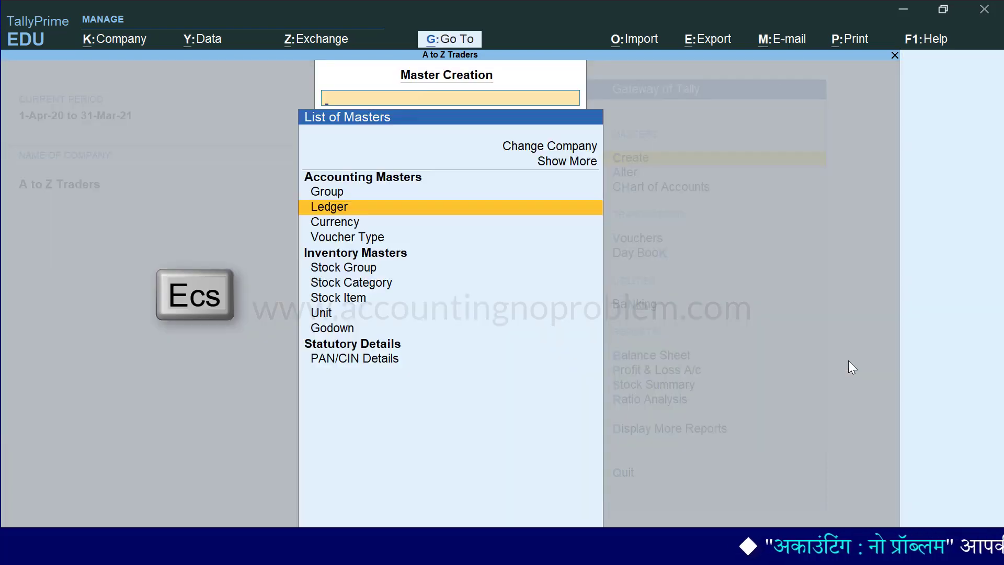
{"action": "key", "text": "Escape"}
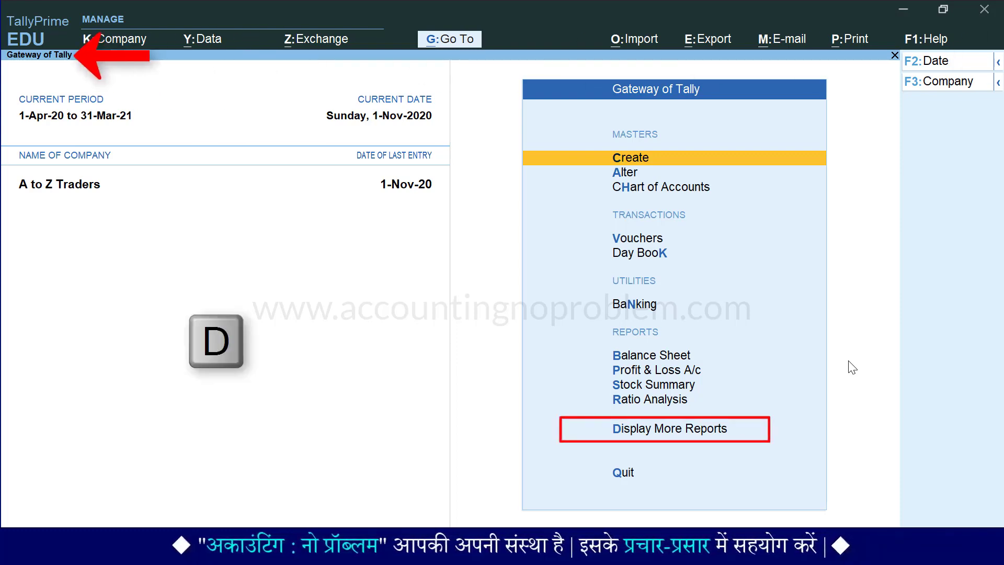
Step: Open the ledger vouchers report from the account books for the ledger with alias MG
{"action": "key", "text": "d"}
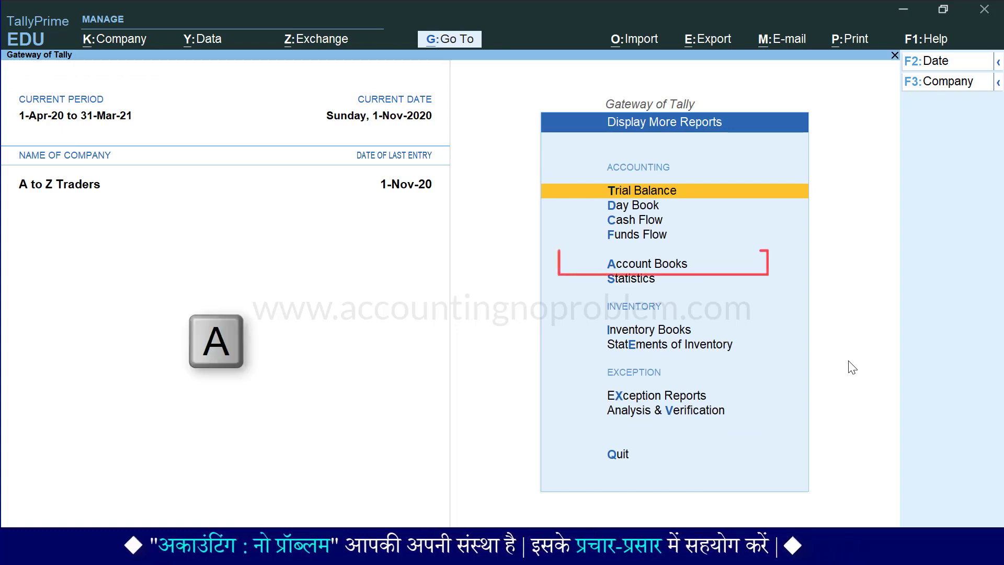
{"action": "key", "text": "a"}
{"action": "key", "text": "l"}
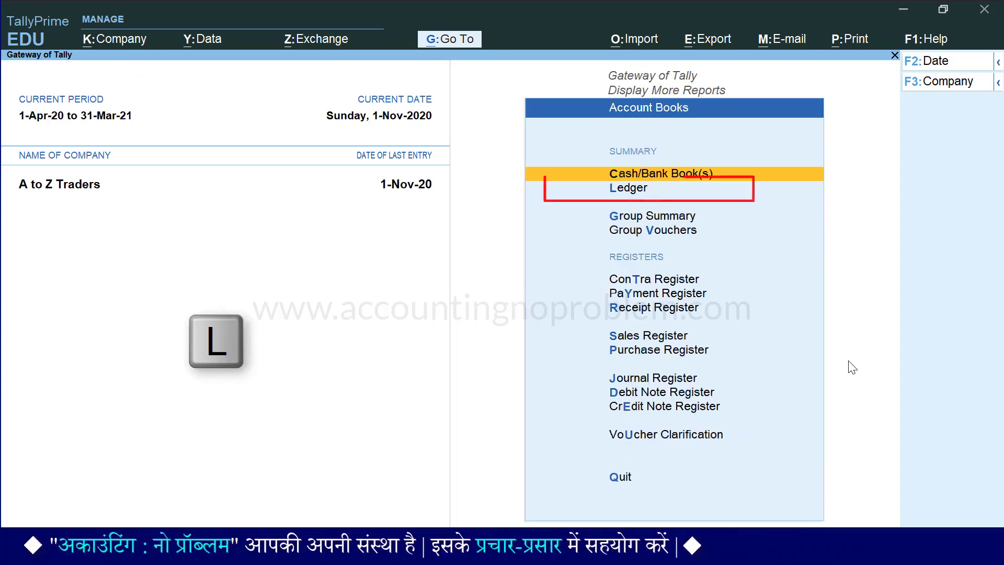
{"action": "type", "text": "Mg"}
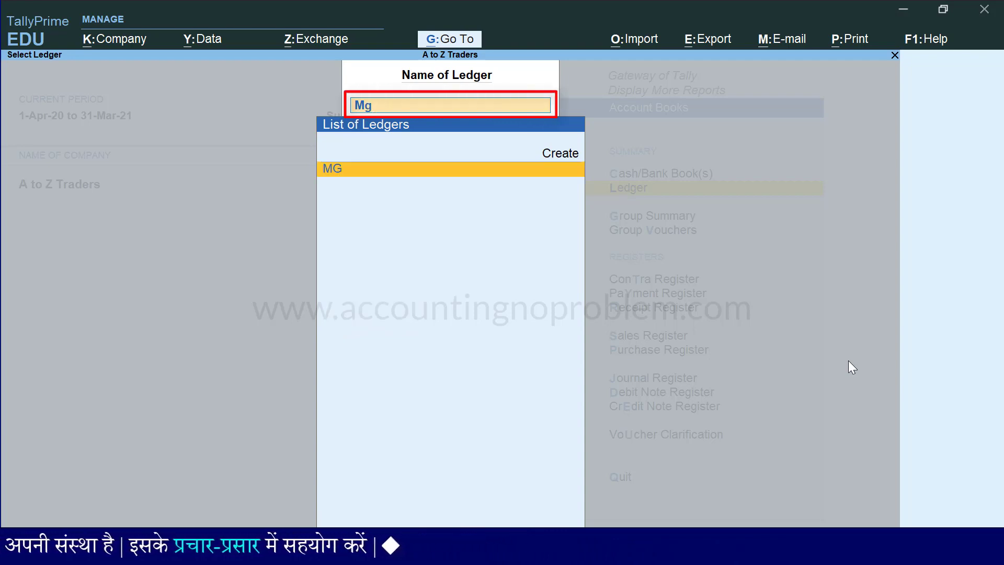
{"action": "key", "text": "Return"}
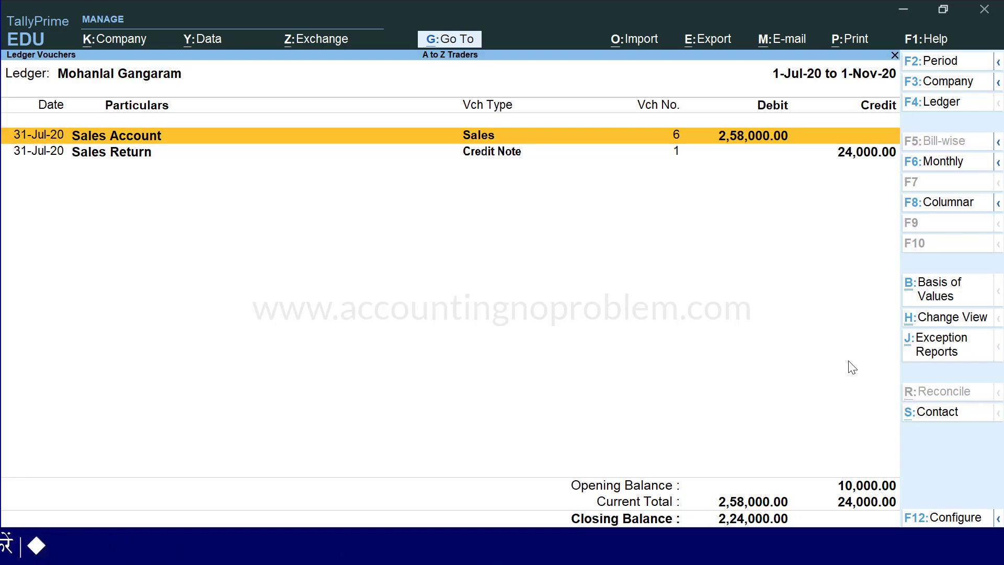
Step: Close the ledger vouchers report and go back to the Gateway of Tally
{"action": "key", "text": "Escape"}
{"action": "key", "text": "Escape"}
{"action": "key", "text": "Escape"}
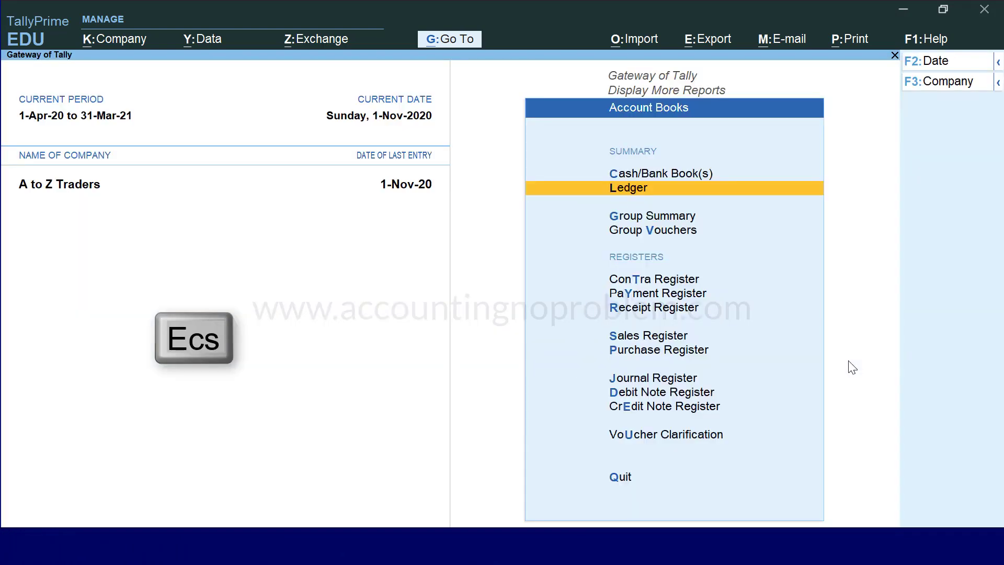
{"action": "key", "text": "Escape"}
{"action": "key", "text": "Escape"}
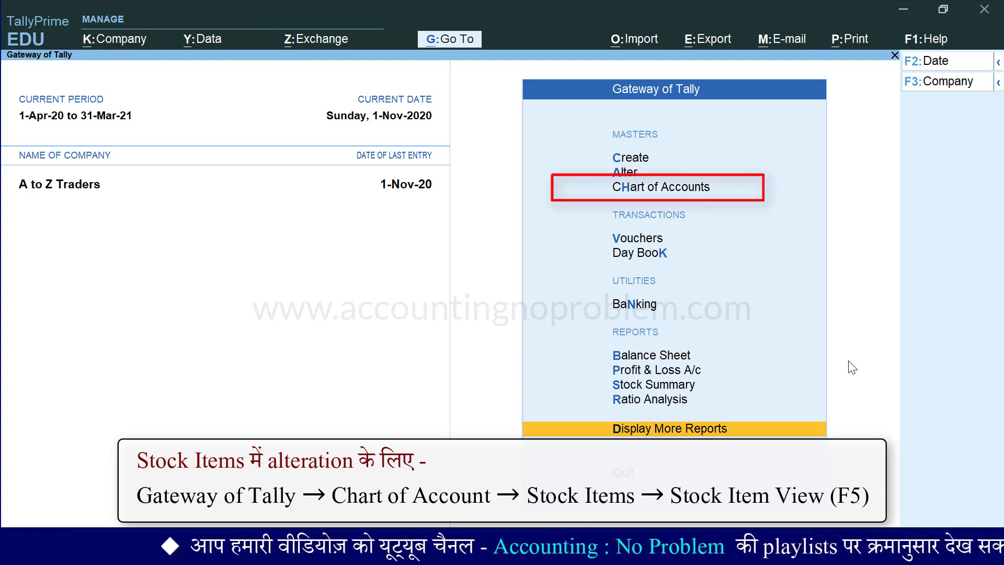
Step: Open the stock items list from the Chart of Accounts and switch it to Stock Item View
{"action": "key", "text": "h"}
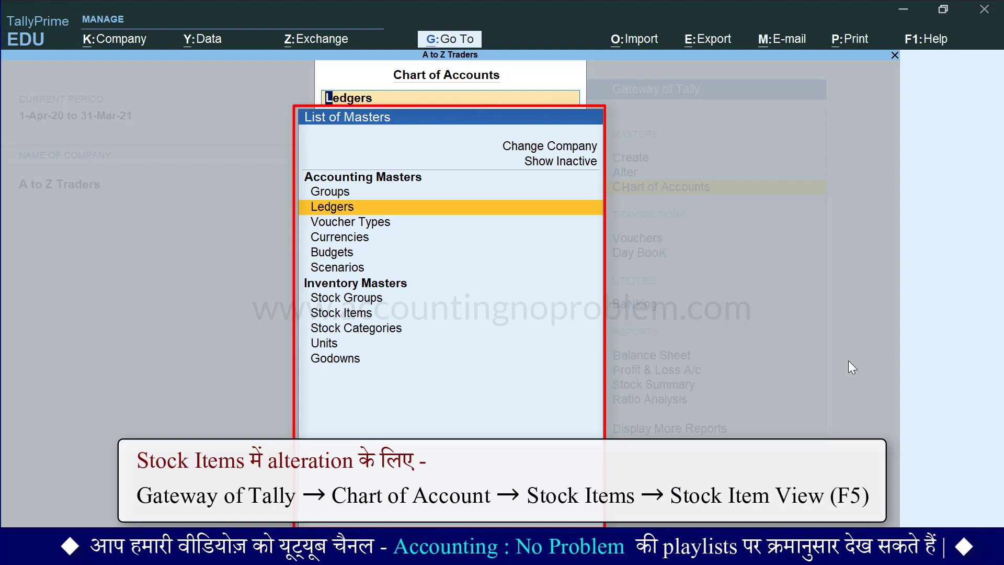
{"action": "key", "text": "Down"}
{"action": "key", "text": "Down"}
{"action": "key", "text": "Down"}
{"action": "key", "text": "Down"}
{"action": "key", "text": "Down"}
{"action": "key", "text": "Down"}
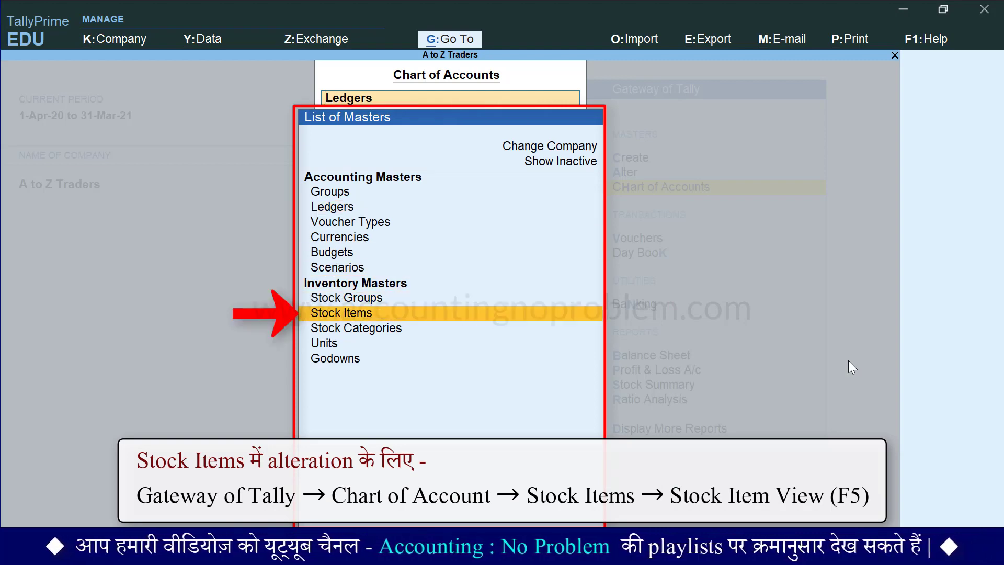
{"action": "key", "text": "Return"}
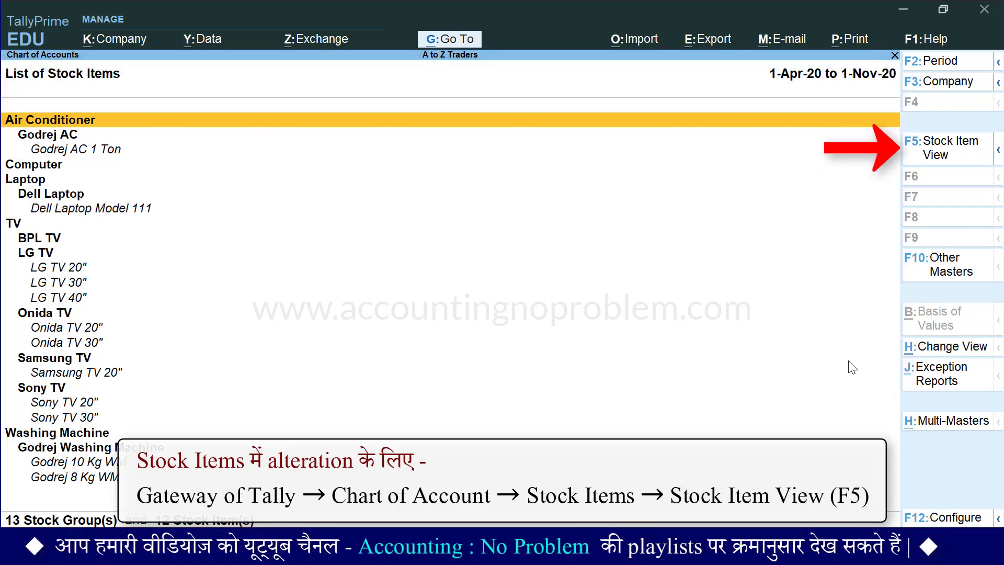
{"action": "key", "text": "F5"}
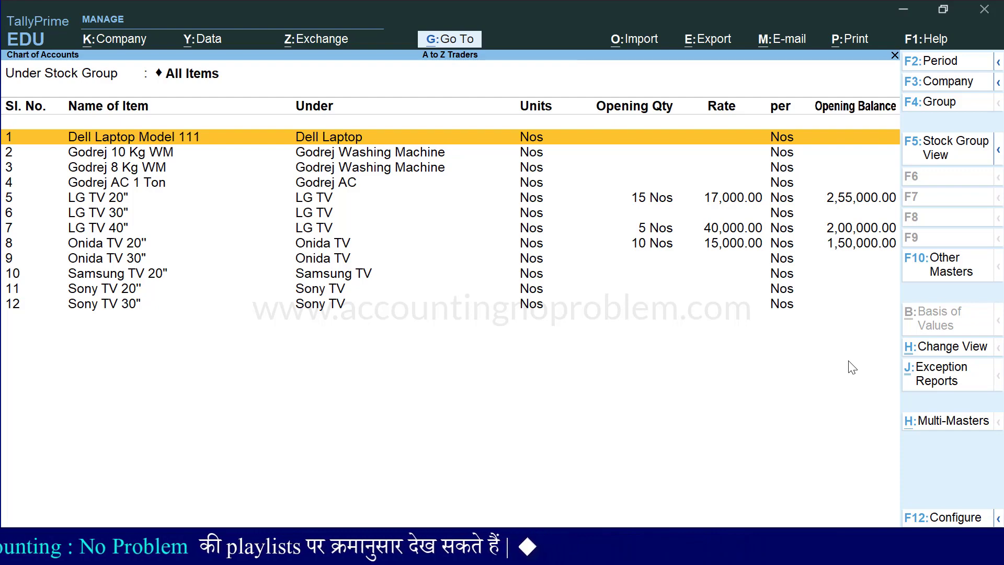
Step: Add the aliases 1 and LD111 to the stock item Dell Laptop Model 111 and save it
{"action": "key", "text": "Return"}
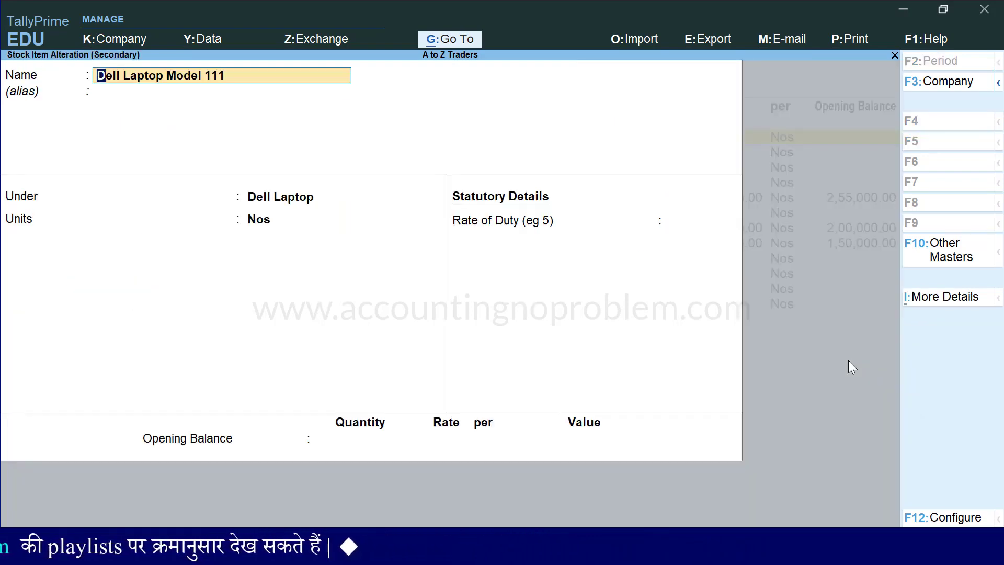
{"action": "key", "text": "Return"}
{"action": "type", "text": "1"}
{"action": "key", "text": "Return"}
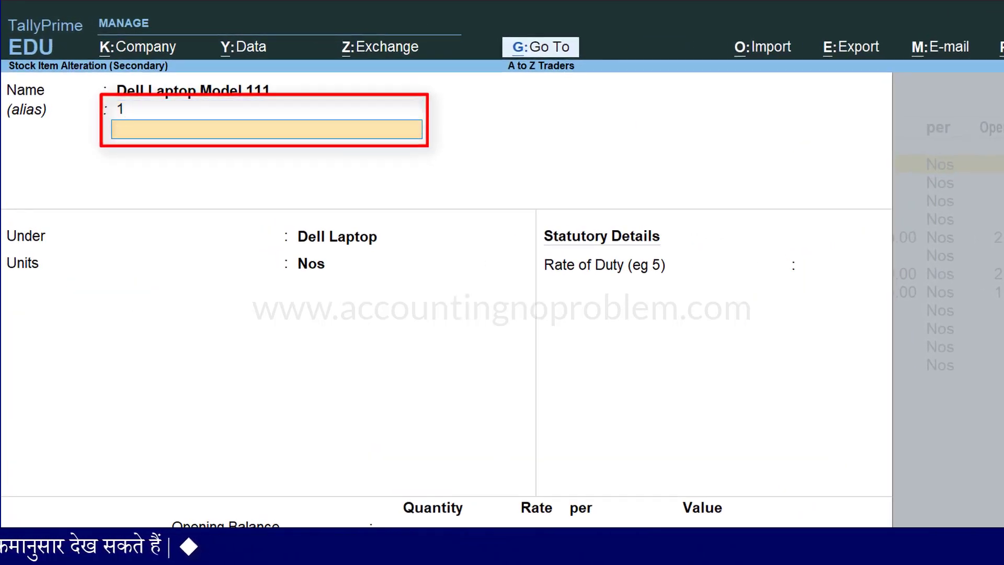
{"action": "type", "text": "LD111"}
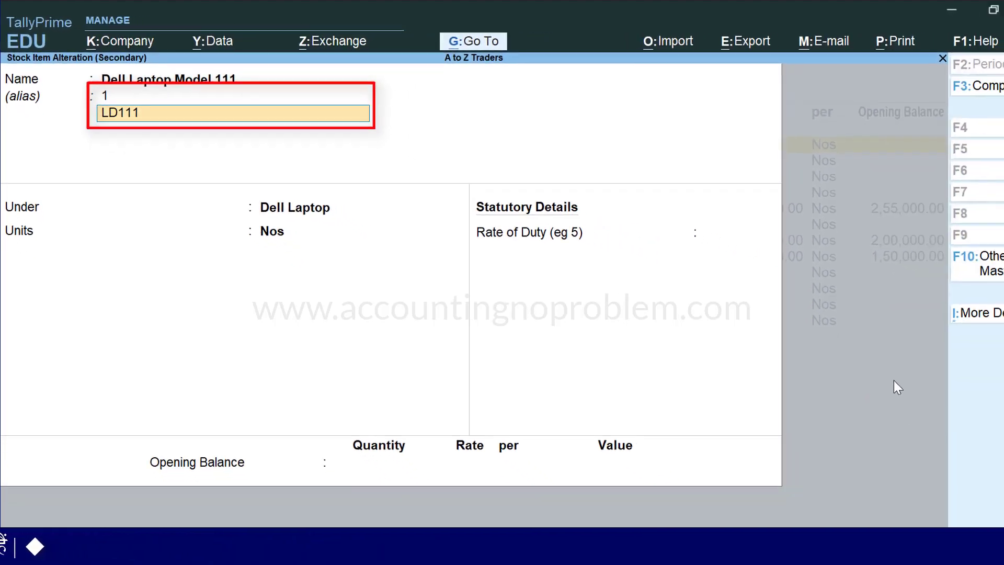
{"action": "key", "text": "Return"}
{"action": "key", "text": "ctrl+a"}
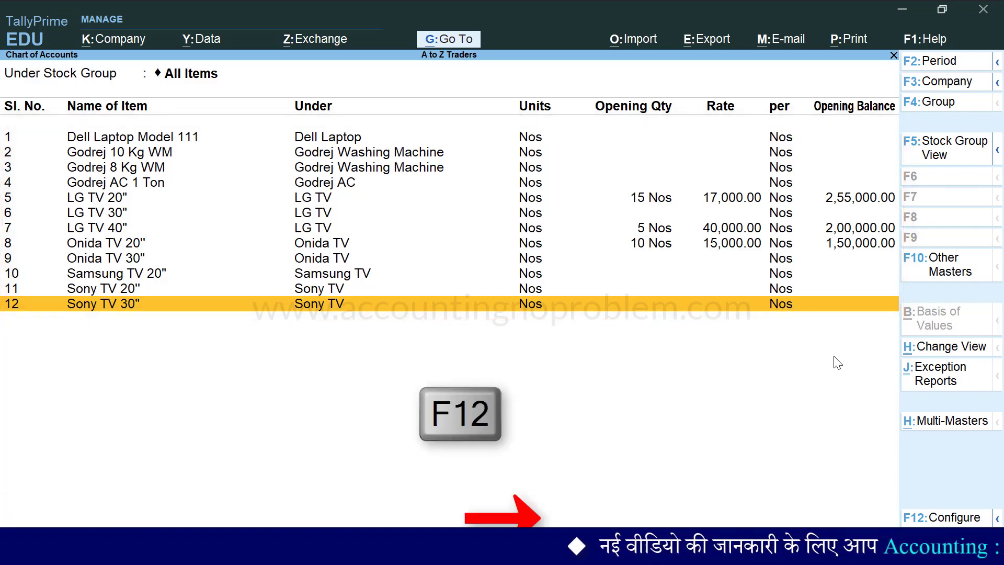
Step: Configure the stock item list to display master names as Name (Alias)
{"action": "key", "text": "F12"}
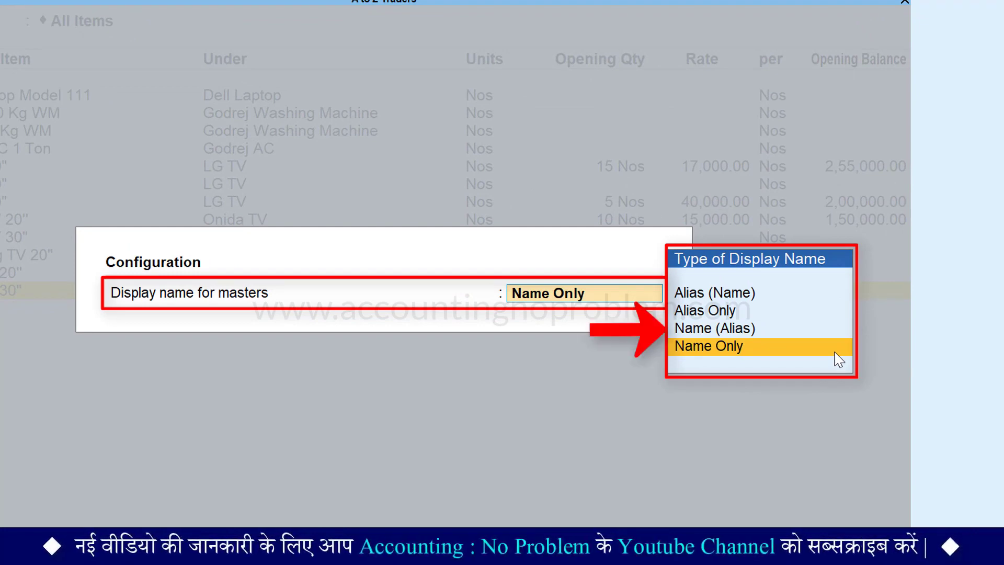
{"action": "key", "text": "Up"}
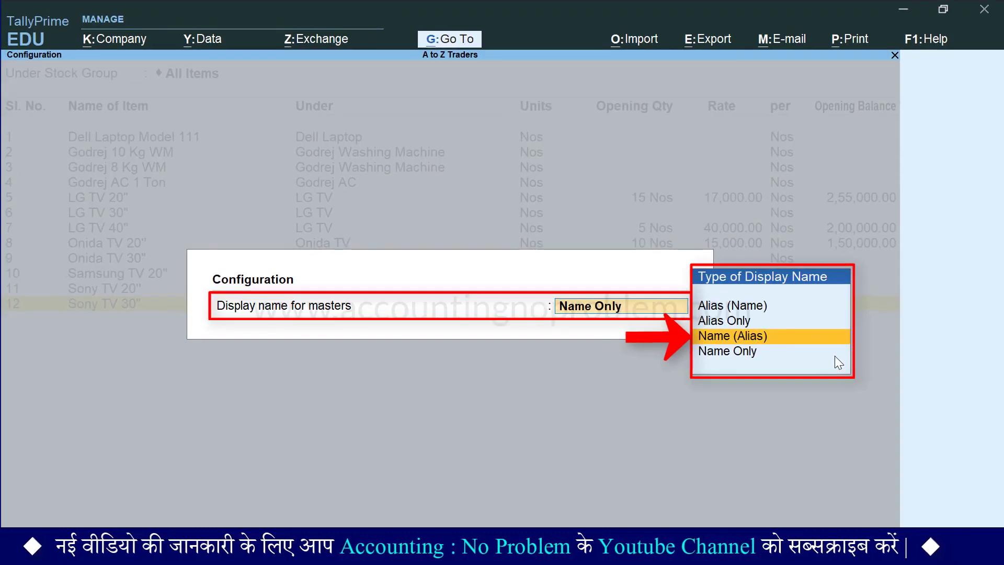
{"action": "key", "text": "Return"}
Step: Review the alias beside each stock item name in the list, and return to the Gateway of Tally
{"action": "key", "text": "Down"}
{"action": "key", "text": "Down"}
{"action": "key", "text": "Down"}
{"action": "key", "text": "Down"}
{"action": "key", "text": "Down"}
{"action": "key", "text": "Down"}
{"action": "key", "text": "Down"}
{"action": "key", "text": "Down"}
{"action": "key", "text": "Down"}
{"action": "key", "text": "Down"}
{"action": "key", "text": "Down"}
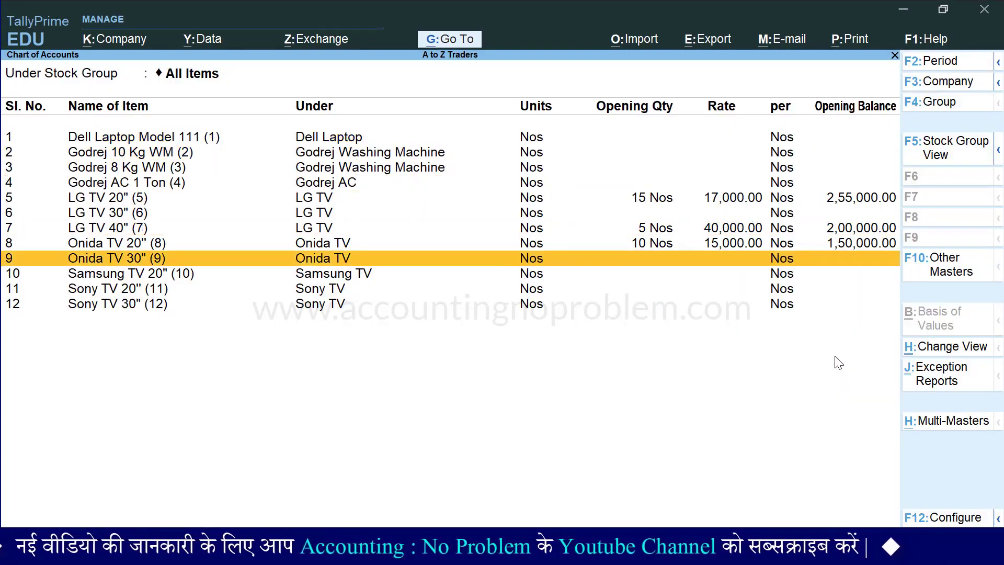
{"action": "key", "text": "Up"}
{"action": "key", "text": "Up"}
{"action": "key", "text": "Up"}
{"action": "key", "text": "Up"}
{"action": "key", "text": "Up"}
{"action": "key", "text": "Up"}
{"action": "key", "text": "Up"}
{"action": "key", "text": "Up"}
{"action": "key", "text": "Up"}
{"action": "key", "text": "Up"}
{"action": "key", "text": "Up"}
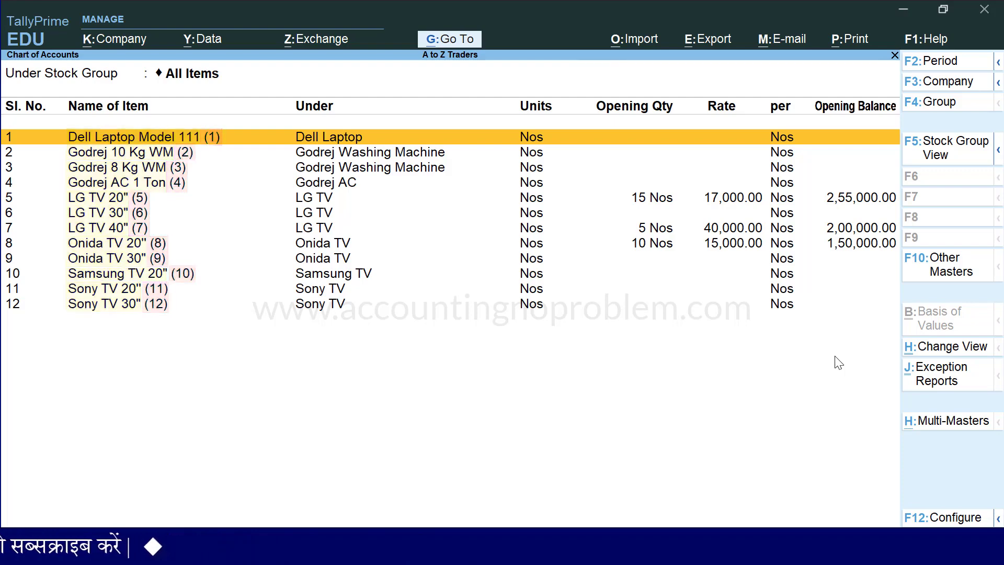
{"action": "key", "text": "Escape"}
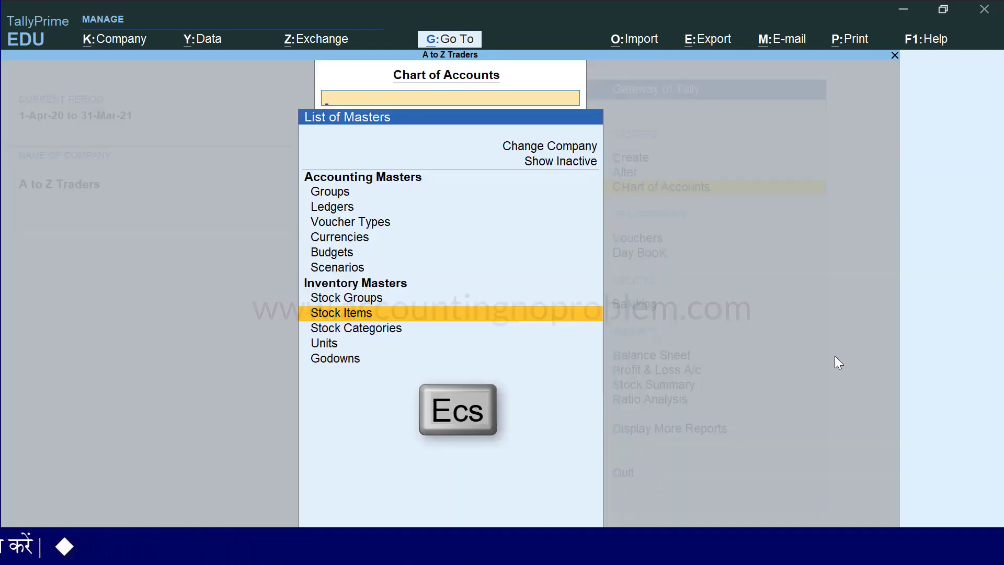
{"action": "key", "text": "Escape"}
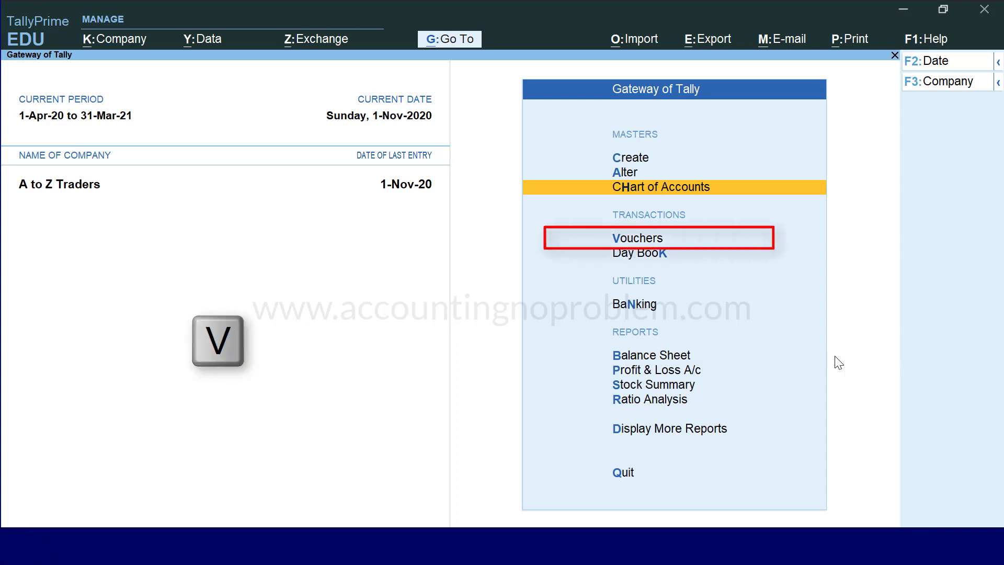
Step: Begin a sales voucher for the party with alias MG under Sales Account, selecting the first item by alias 5
{"action": "key", "text": "v"}
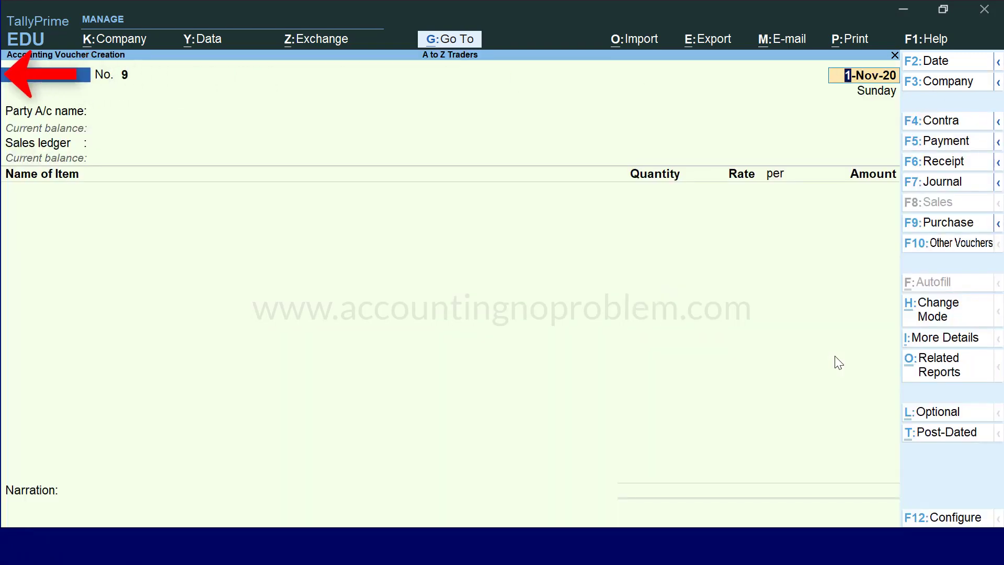
{"action": "type", "text": "MG"}
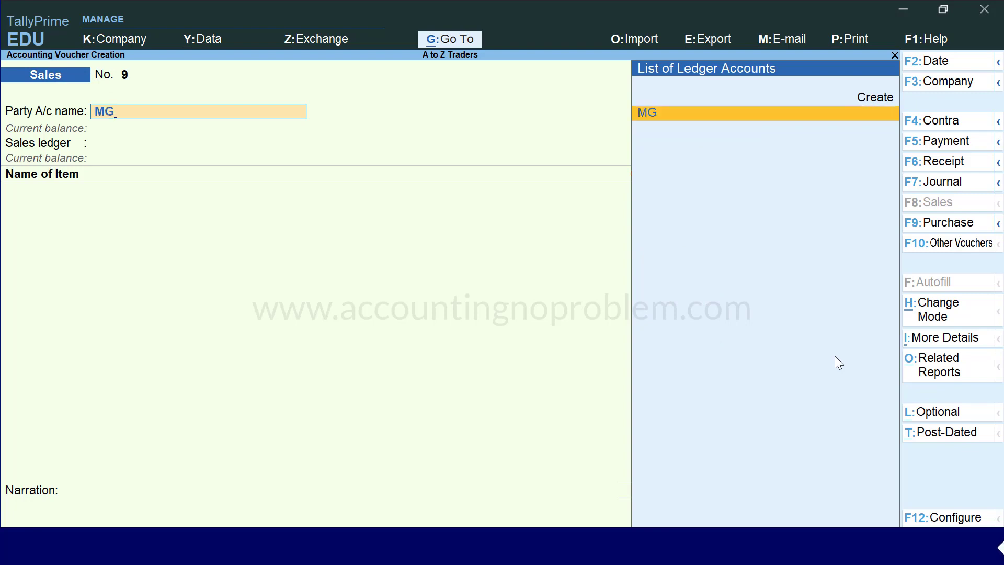
{"action": "key", "text": "Return"}
{"action": "key", "text": "Return"}
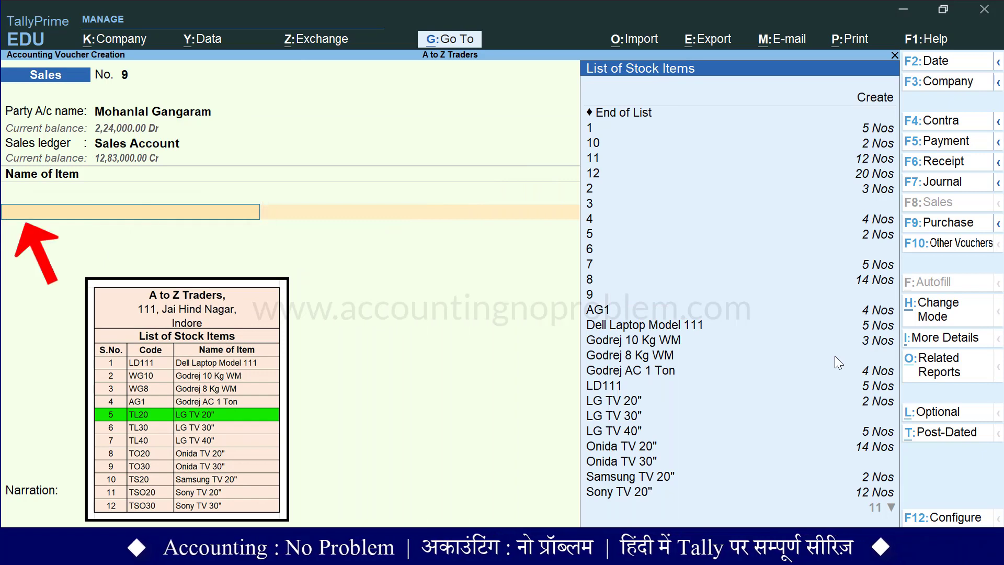
{"action": "type", "text": "5"}
{"action": "key", "text": "Return"}
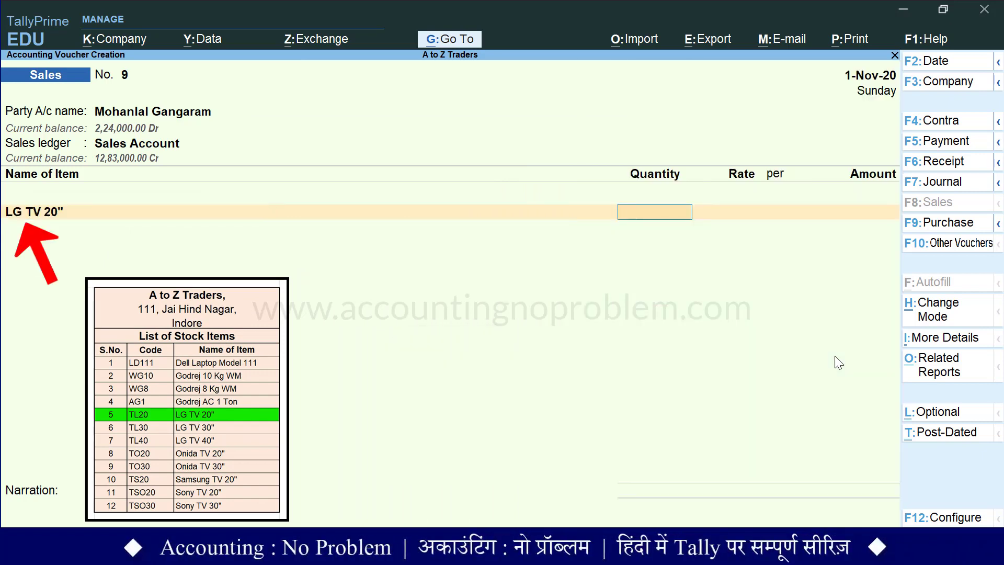
Step: Reselect the voucher's first item by the alias TL20, and leave the voucher without saving
{"action": "key", "text": "BackSpace"}
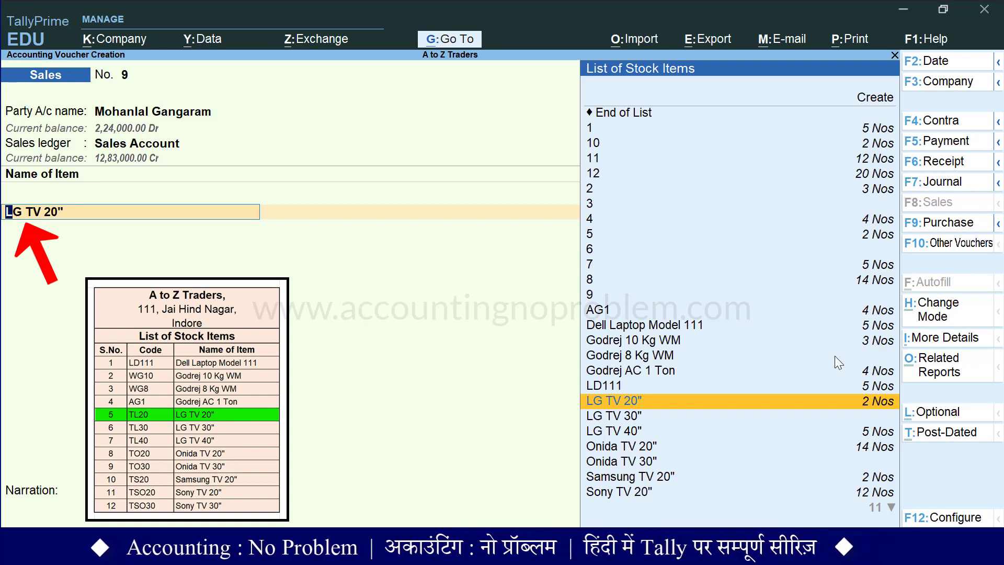
{"action": "type", "text": "Tl20"}
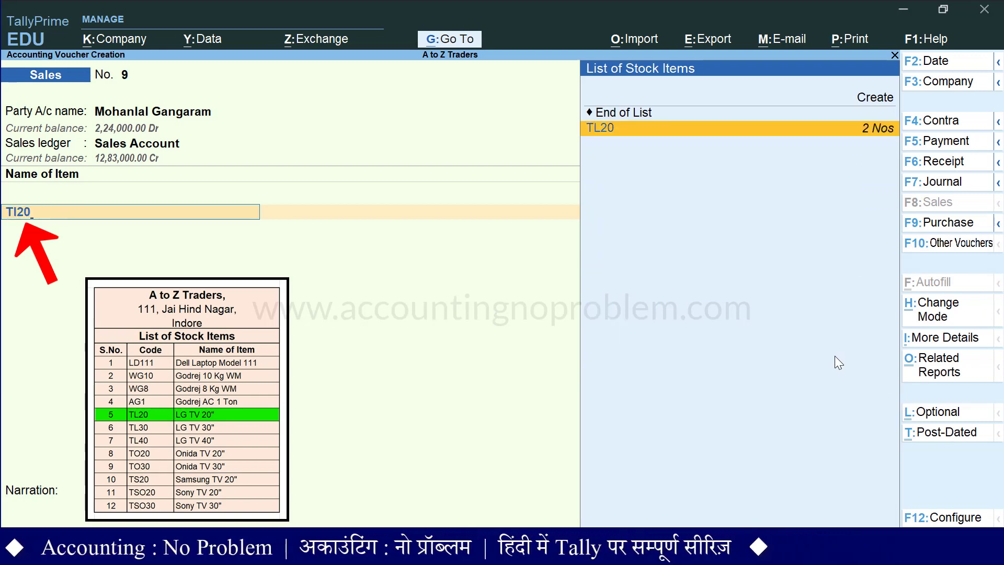
{"action": "key", "text": "Return"}
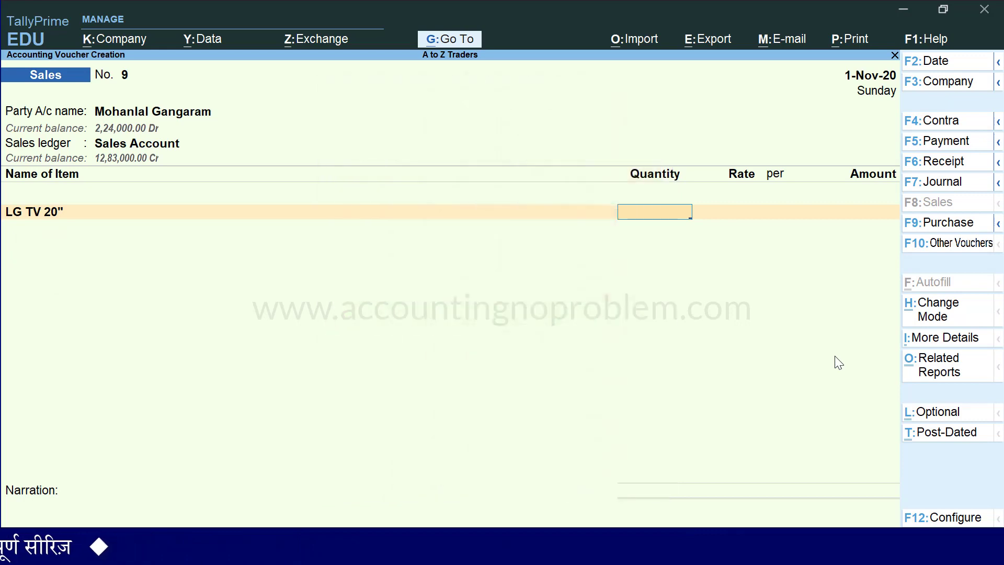
{"action": "key", "text": "Escape"}
{"action": "key", "text": "y"}
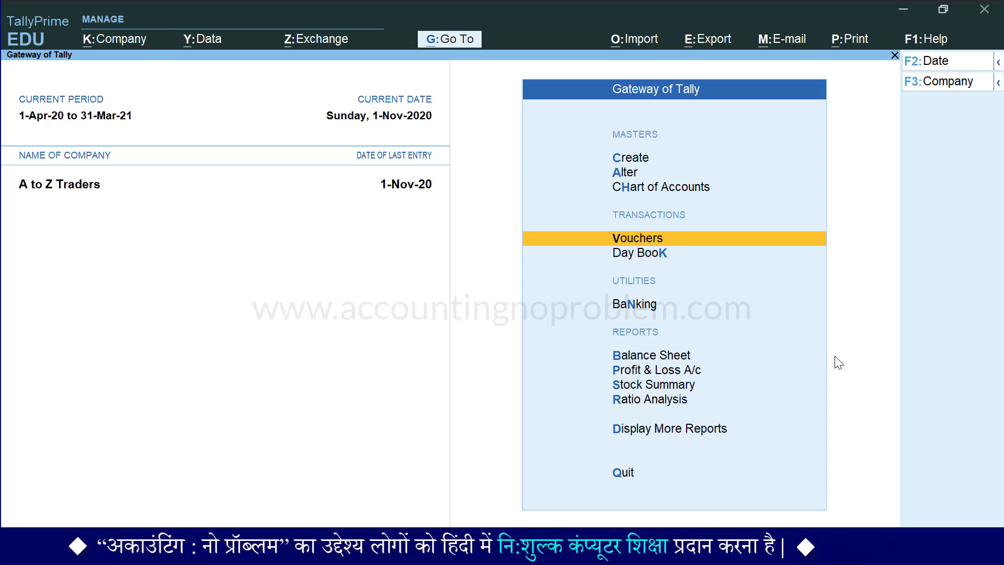
Step: Begin creating a stock item master named Cashew
{"action": "key", "text": "c"}
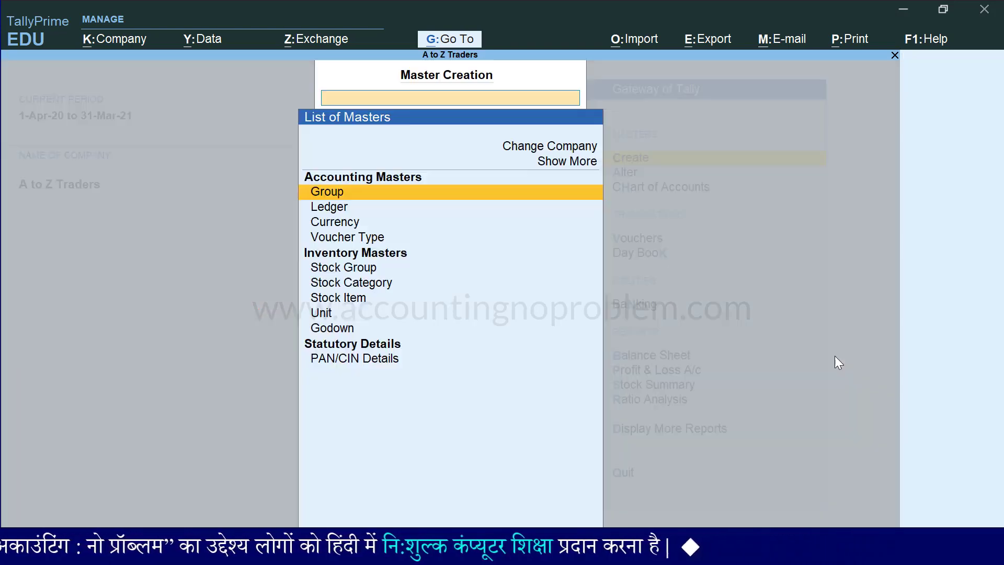
{"action": "key", "text": "Down"}
{"action": "key", "text": "Down"}
{"action": "key", "text": "Down"}
{"action": "key", "text": "Down"}
{"action": "key", "text": "Down"}
{"action": "key", "text": "Down"}
{"action": "key", "text": "Return"}
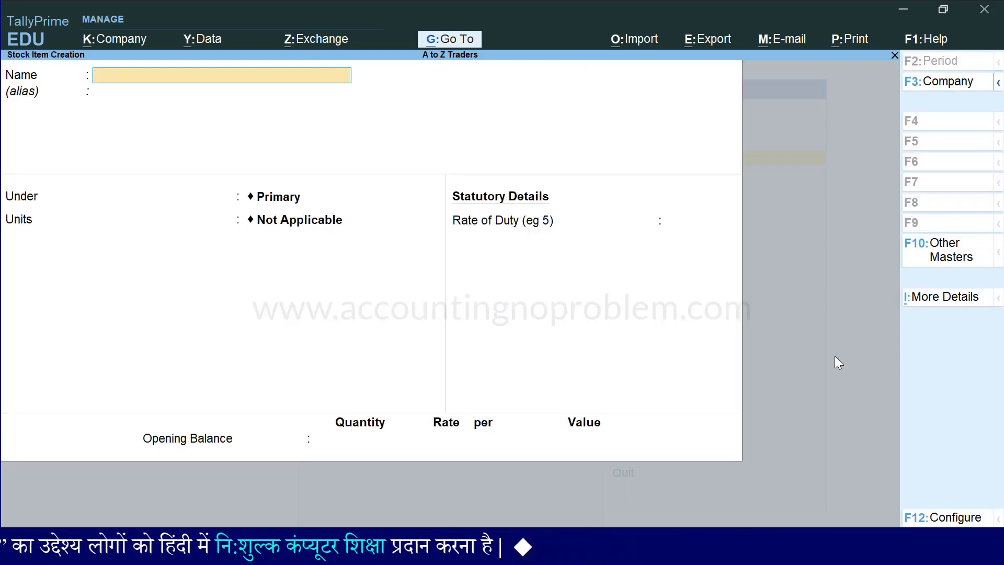
{"action": "type", "text": "Cashew"}
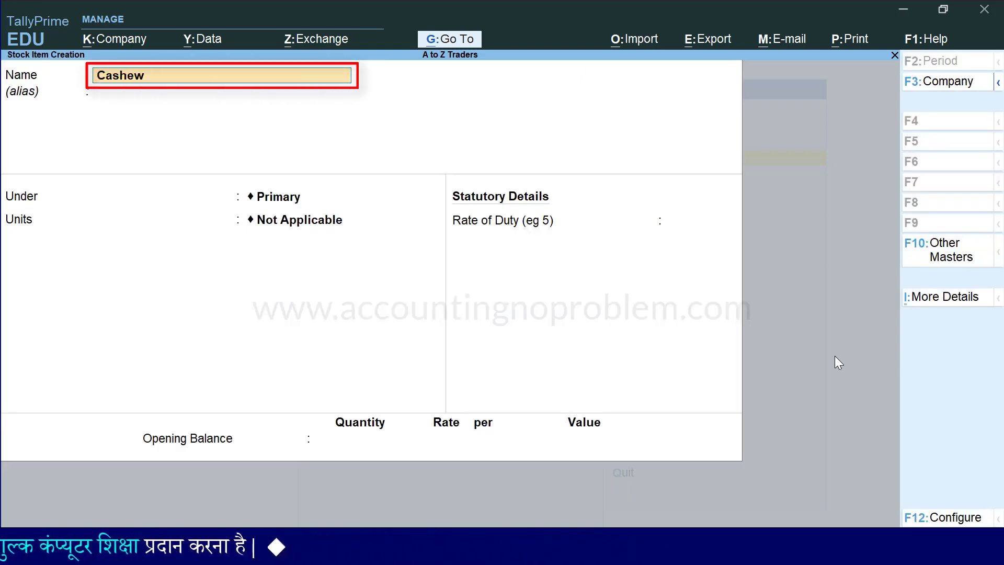
{"action": "key", "text": "Return"}
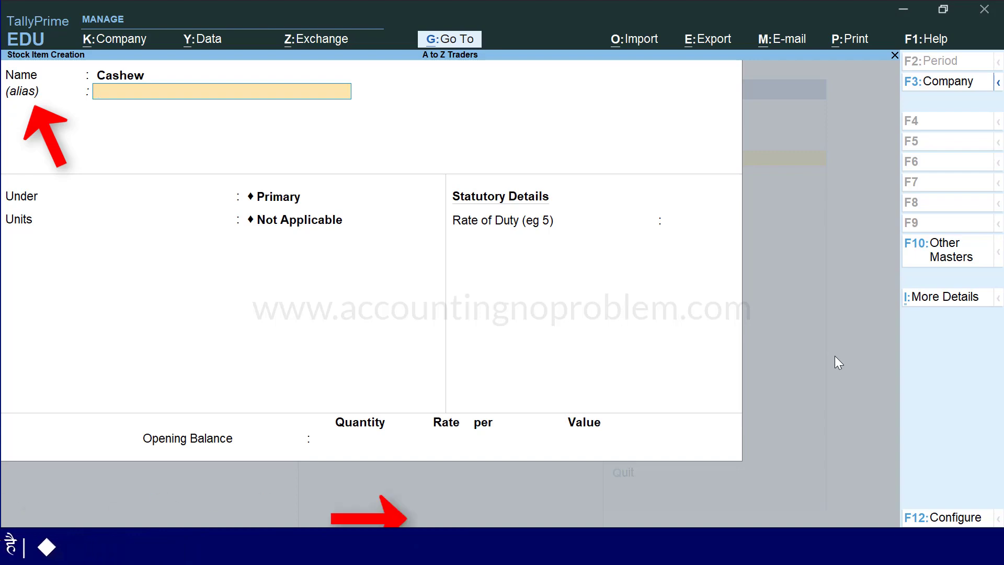
Step: Set Provide language aliases for Name to Yes in the stock item configuration and save it
{"action": "key", "text": "F12"}
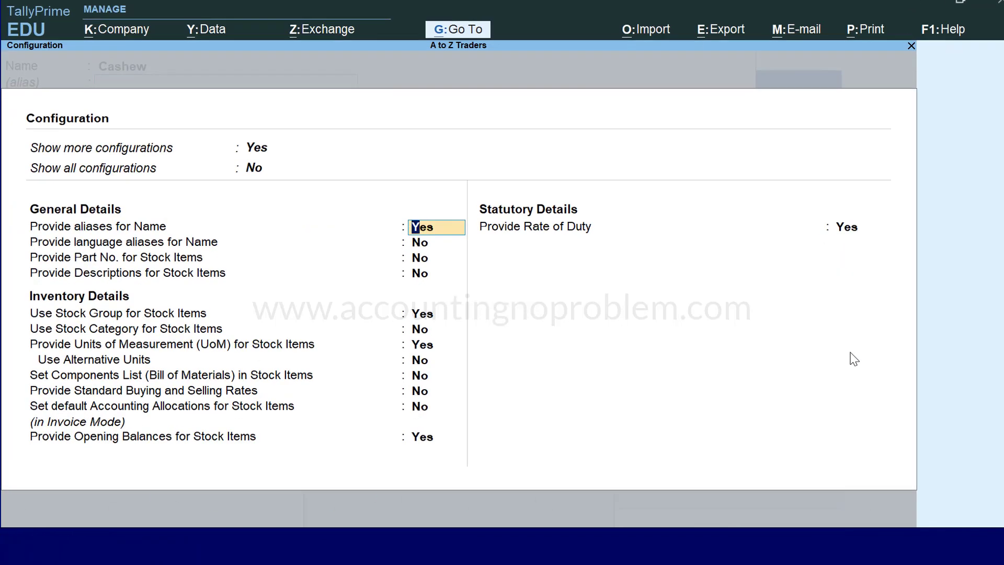
{"action": "key", "text": "Return"}
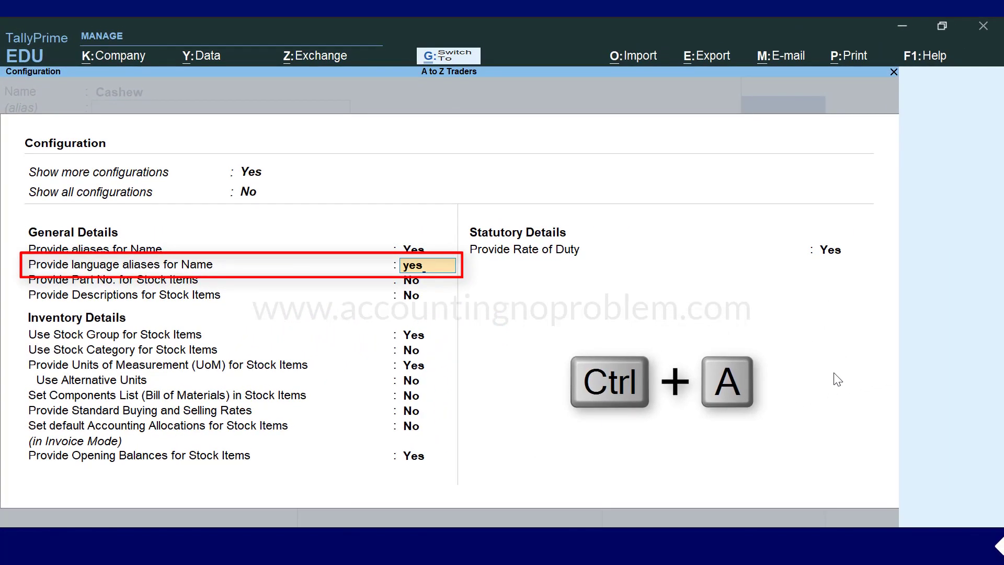
{"action": "key", "text": "ctrl+a"}
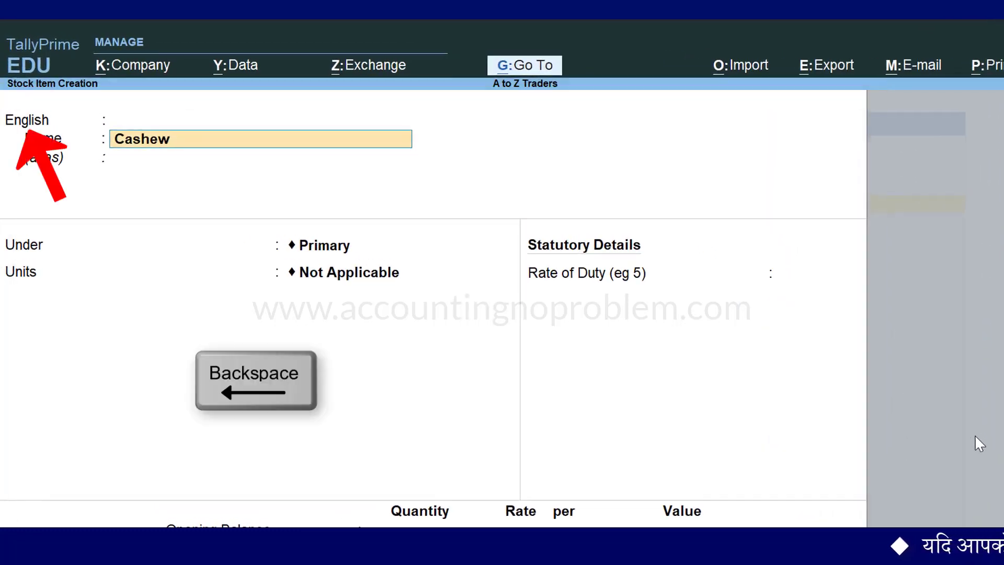
Step: Change the name language of the Cashew stock item to Hindi and enter काजू as its alias
{"action": "key", "text": "BackSpace"}
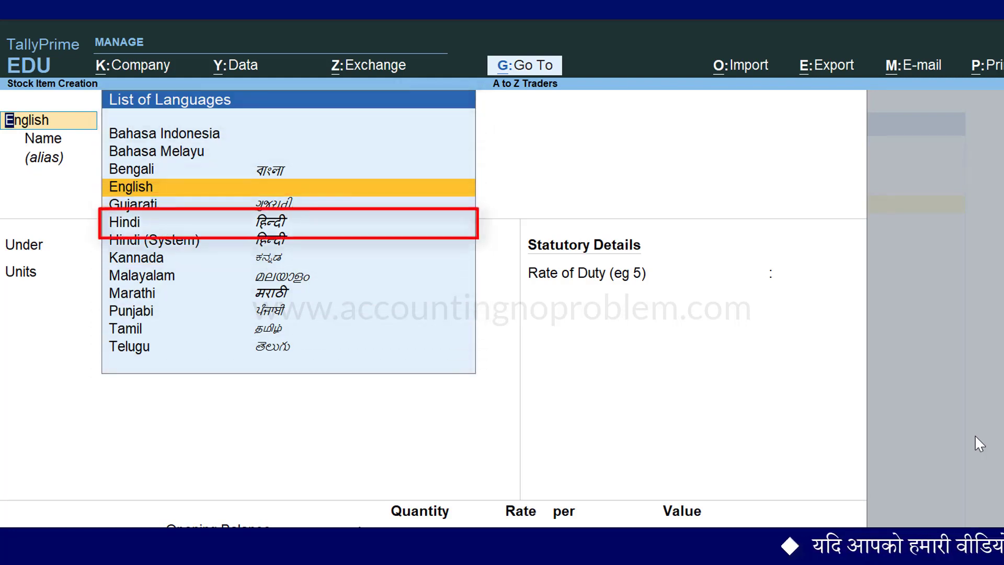
{"action": "key", "text": "Down"}
{"action": "key", "text": "Down"}
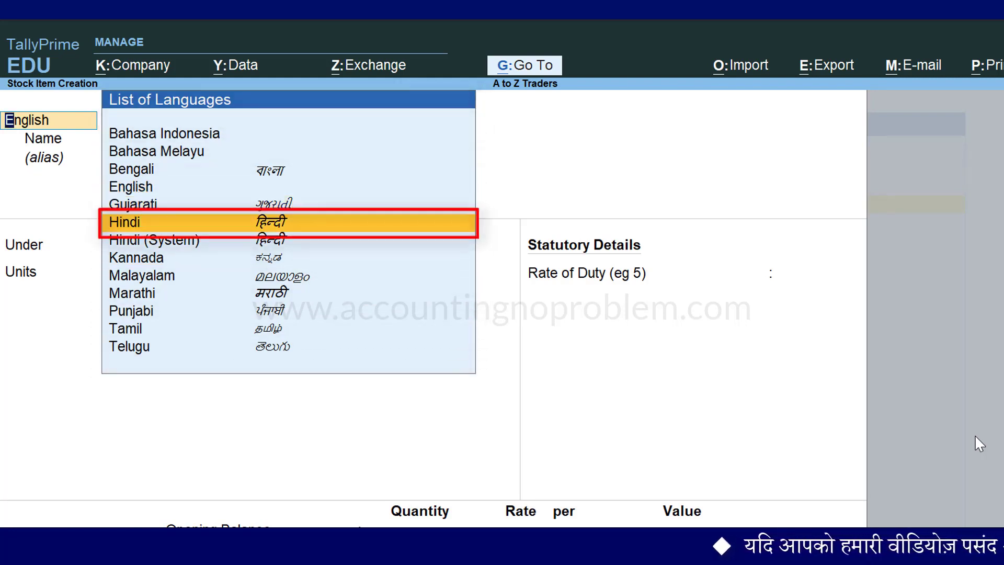
{"action": "key", "text": "Return"}
{"action": "key", "text": "Return"}
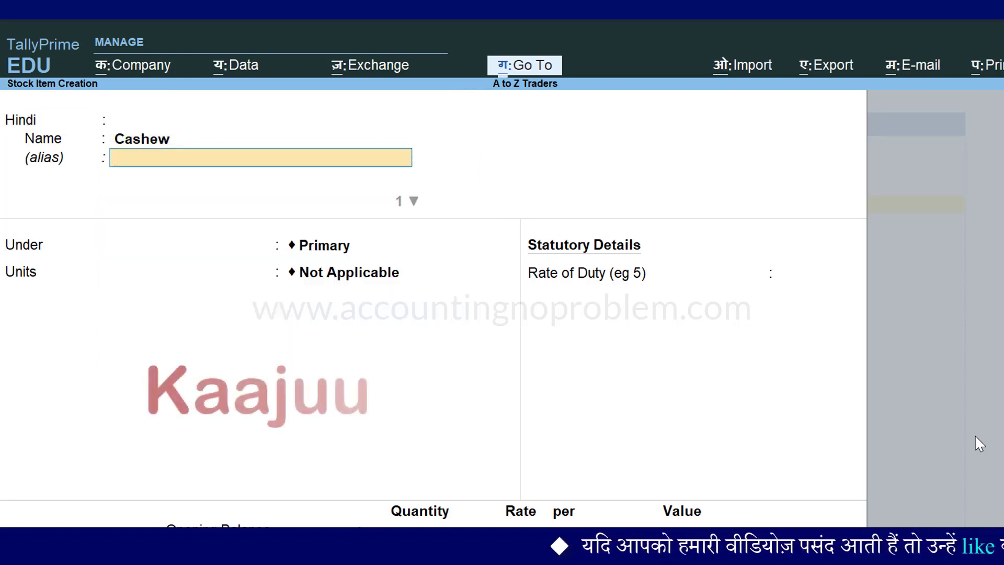
{"action": "type", "text": "kaa"}
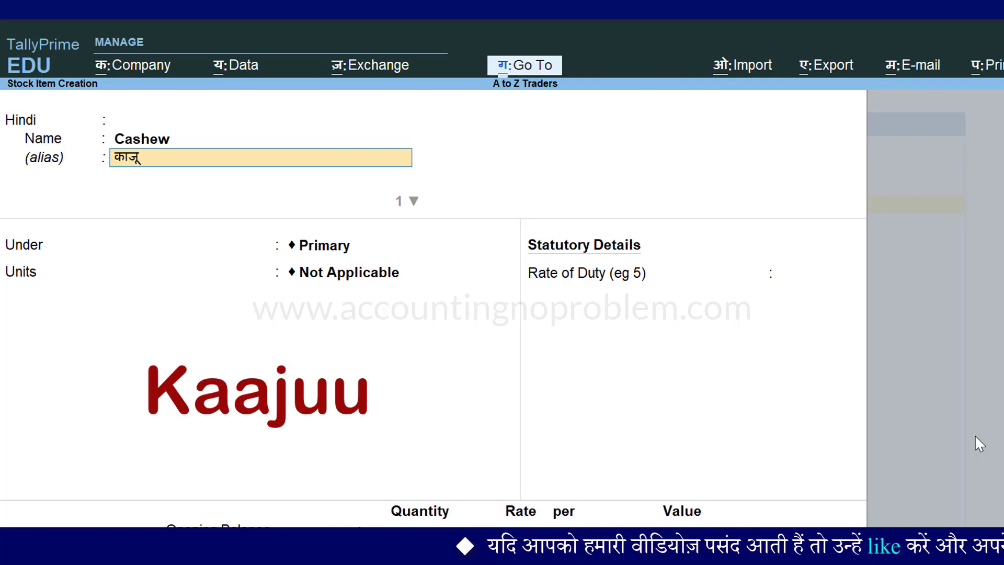
Step: Complete काजू as the Hindi alias of the Cashew stock item, leaving no further aliases
{"action": "type", "text": "juu"}
{"action": "key", "text": "Return"}
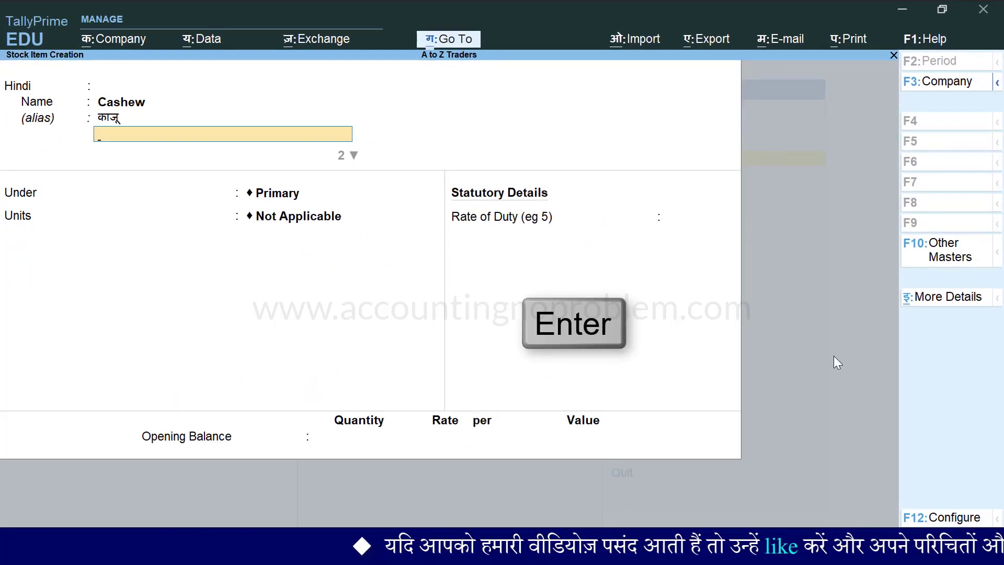
{"action": "key", "text": "Return"}
{"action": "key", "text": "Return"}
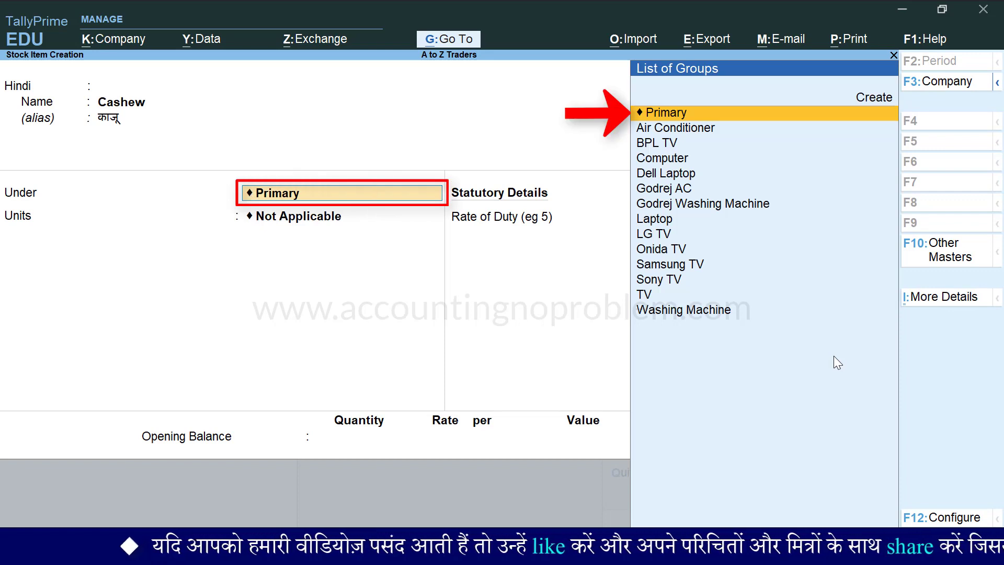
Step: Place the Cashew stock item under Primary with Kgs as its unit, save it, and return to the Gateway of Tally
{"action": "key", "text": "Return"}
{"action": "key", "text": "Down"}
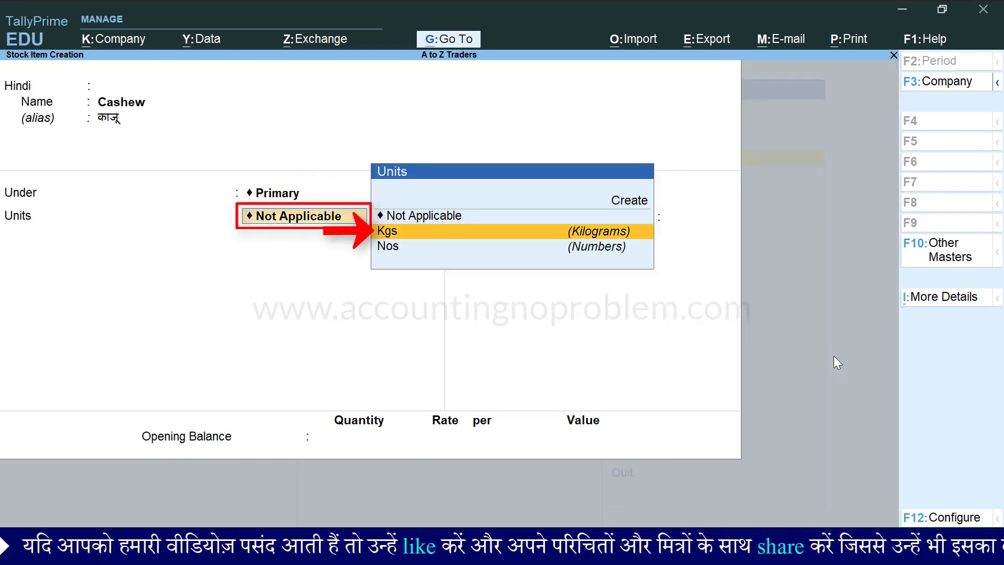
{"action": "key", "text": "Return"}
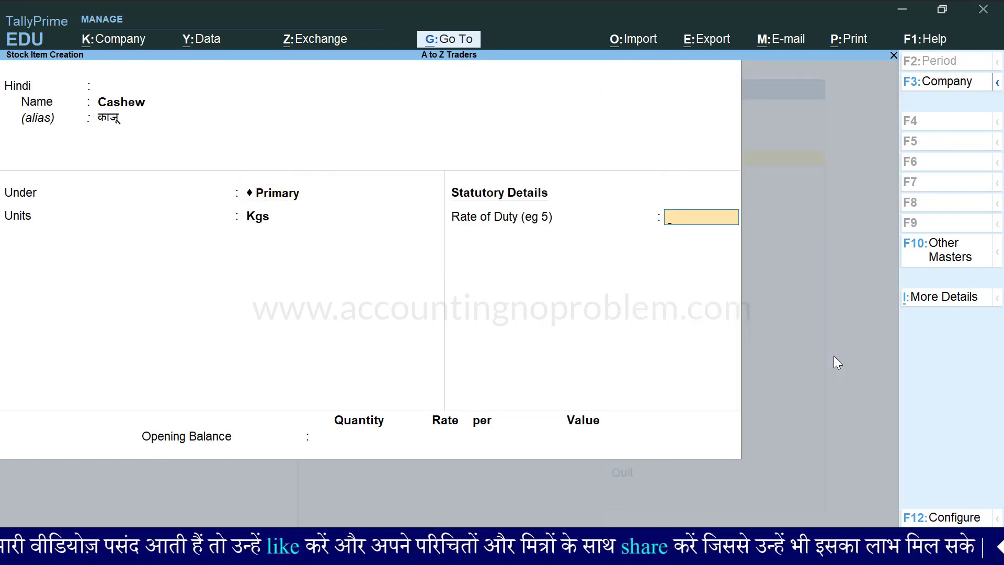
{"action": "key", "text": "Return"}
{"action": "key", "text": "Return"}
{"action": "key", "text": "Return"}
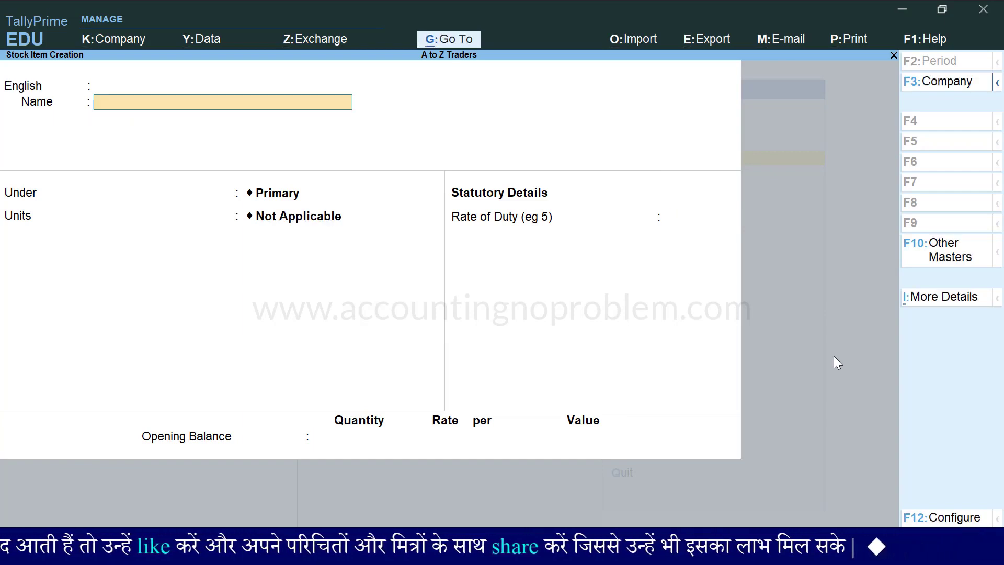
{"action": "key", "text": "Escape"}
{"action": "key", "text": "Escape"}
{"action": "key", "text": "Escape"}
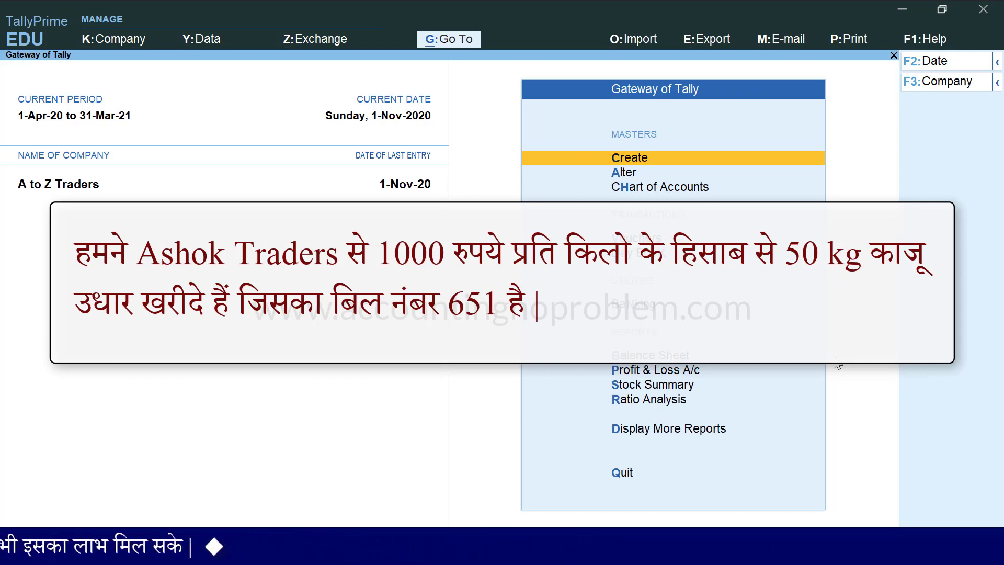
Step: Start a purchase voucher with supplier invoice number 651, dated 1-Nov-20, for Ashok Traders using the Purchase Account ledger
{"action": "key", "text": "v"}
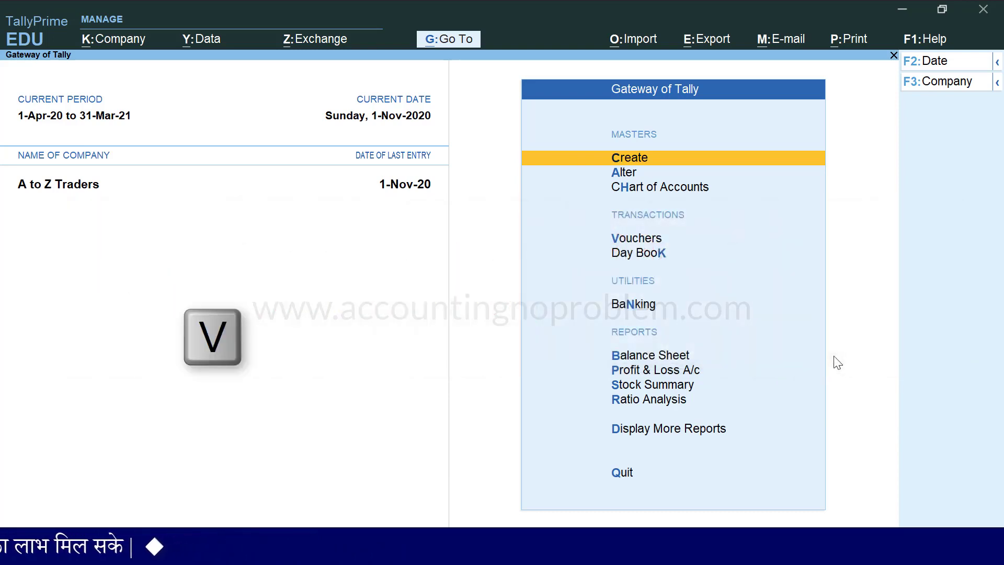
{"action": "key", "text": "F9"}
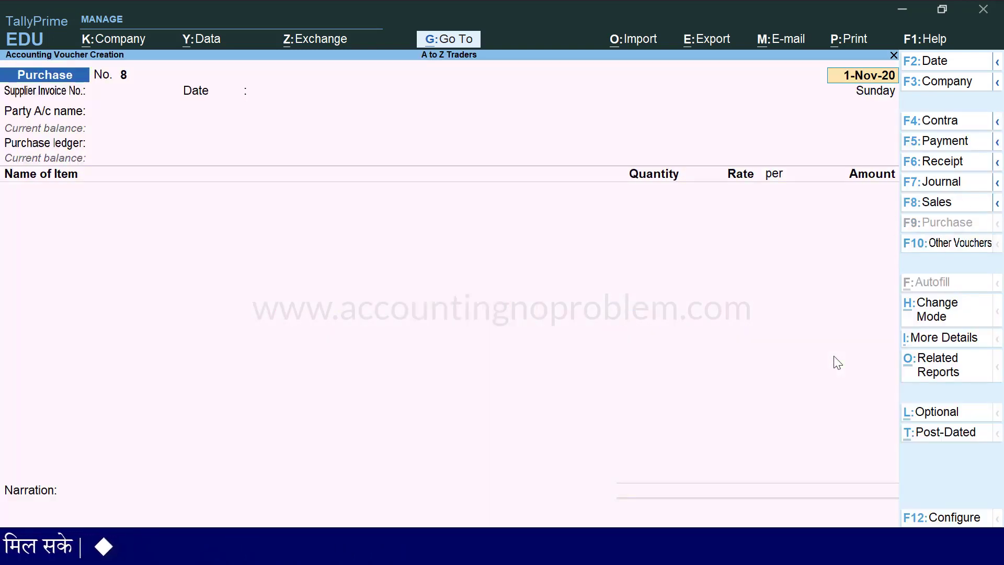
{"action": "type", "text": "651"}
{"action": "key", "text": "Return"}
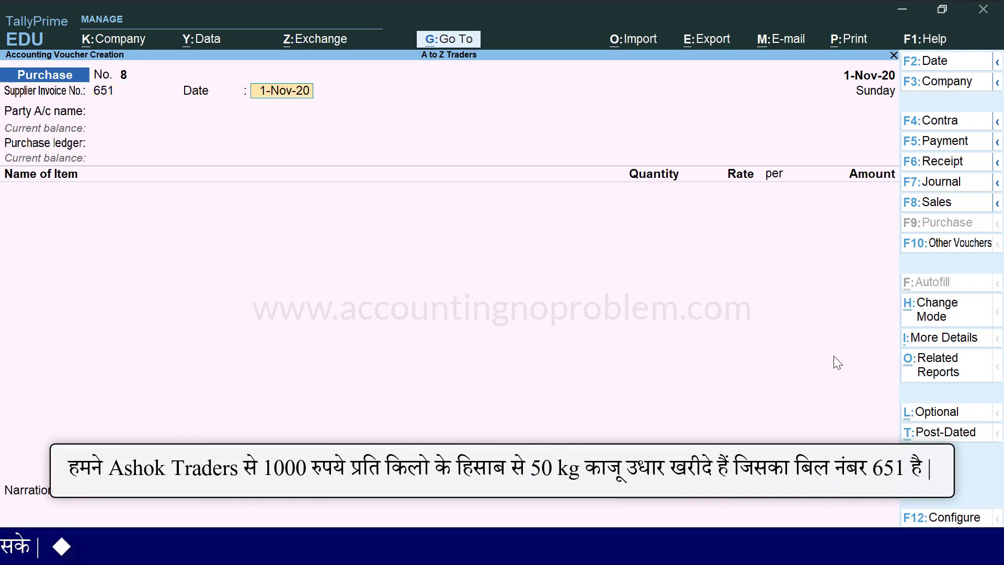
{"action": "key", "text": "Return"}
{"action": "key", "text": "Return"}
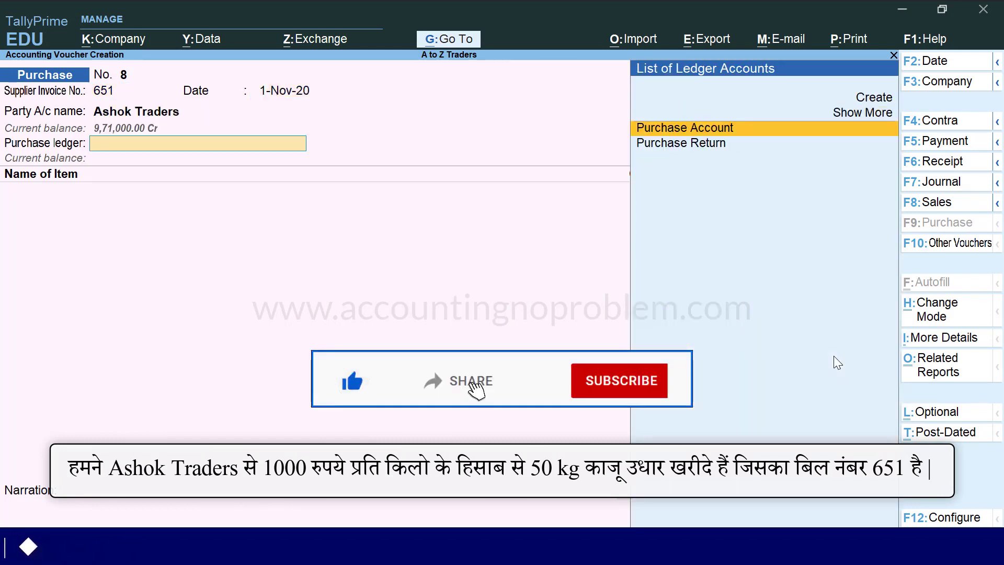
{"action": "key", "text": "Return"}
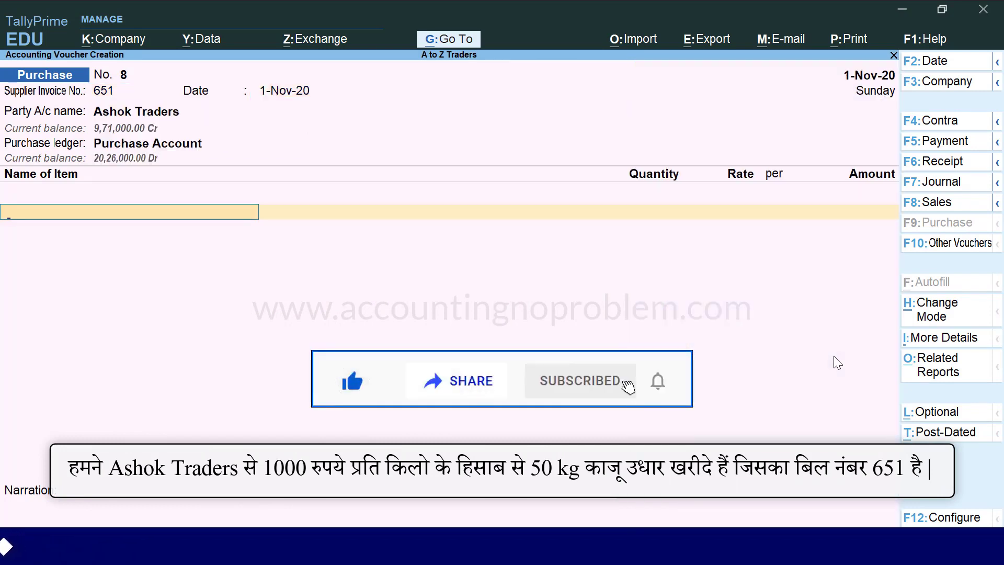
Step: Add 50 Kgs of Cashew at a rate of 1,000 to the purchase voucher and save it without a narration
{"action": "type", "text": "c"}
{"action": "key", "text": "Return"}
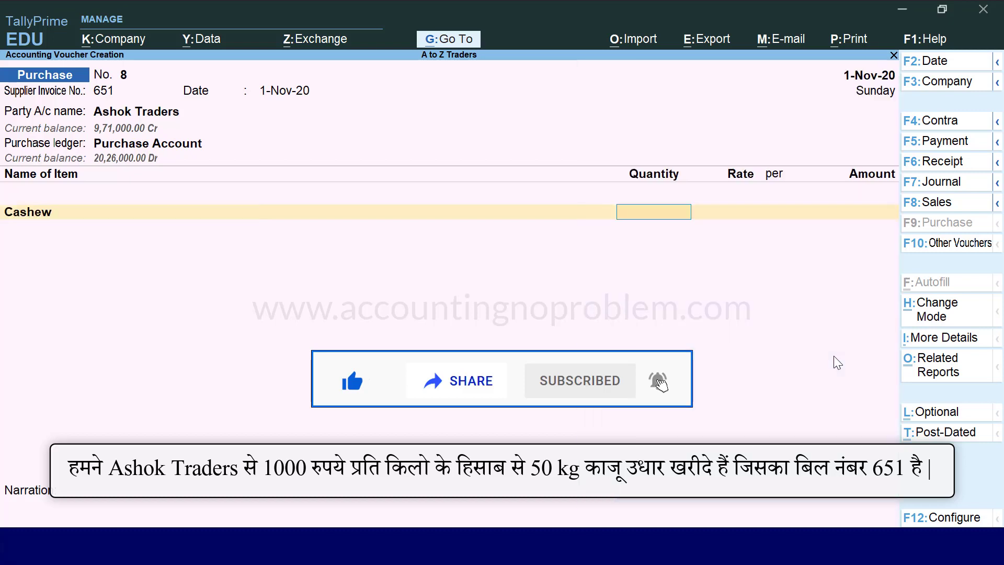
{"action": "type", "text": "50"}
{"action": "key", "text": "Return"}
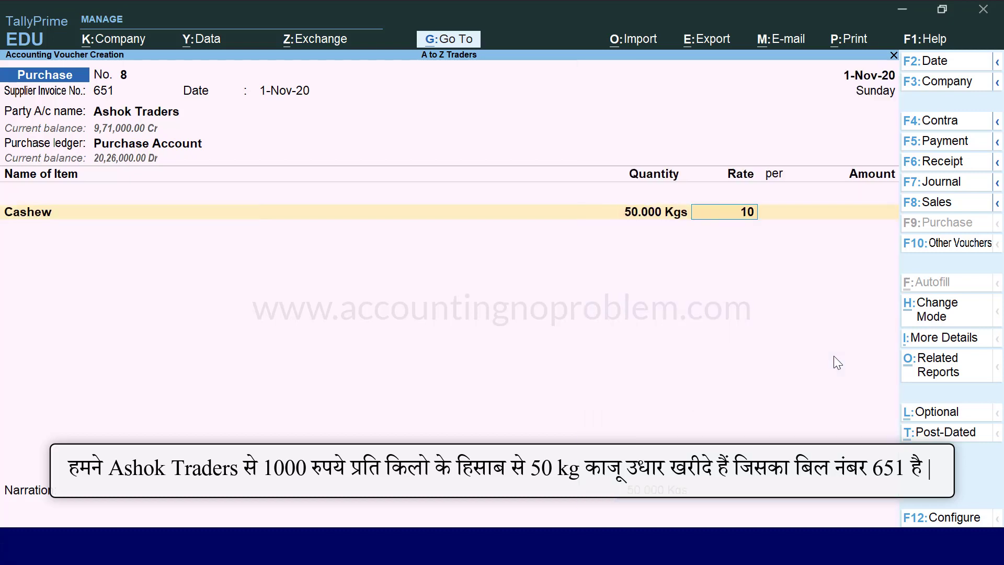
{"action": "key", "text": "Return"}
{"action": "key", "text": "Return"}
{"action": "key", "text": "Return"}
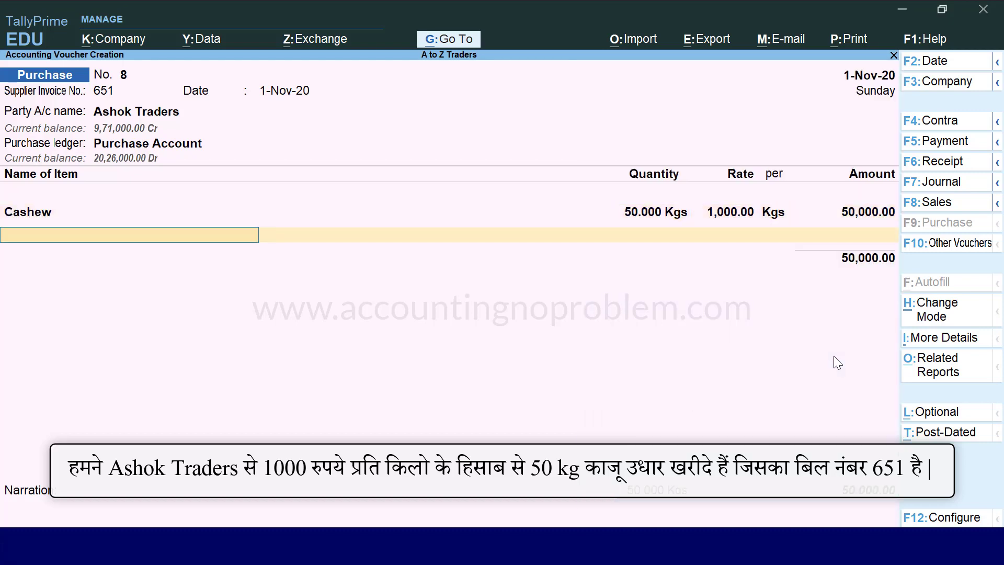
{"action": "key", "text": "Return"}
{"action": "key", "text": "Return"}
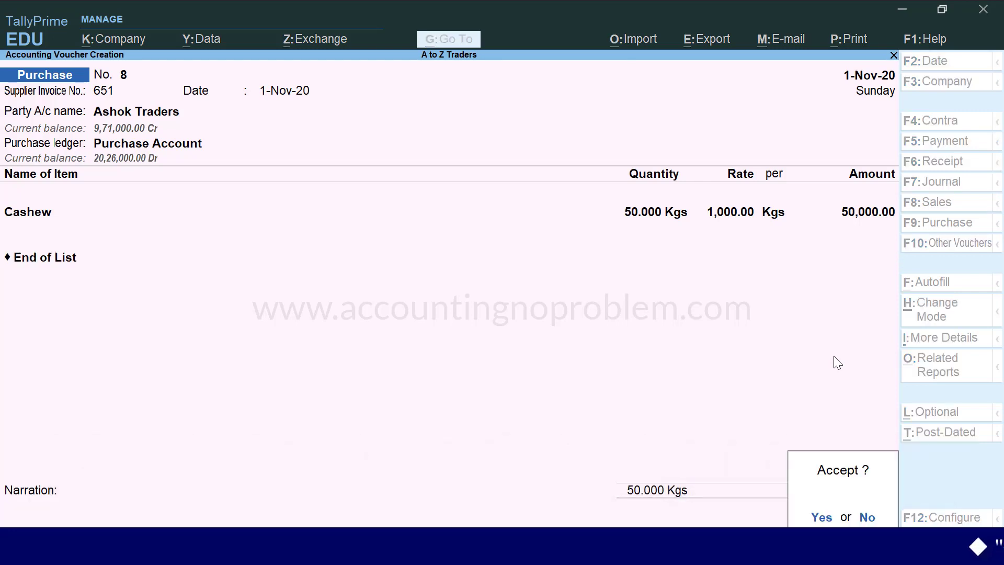
{"action": "key", "text": "Return"}
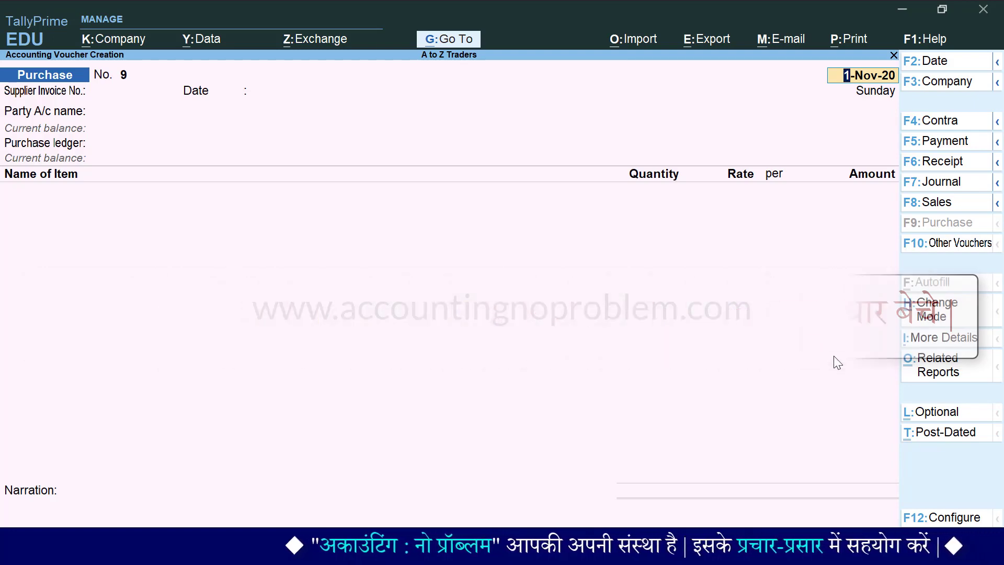
Step: Start a sales voucher for the party with the alias MG, using the Sales Account ledger
{"action": "key", "text": "F8"}
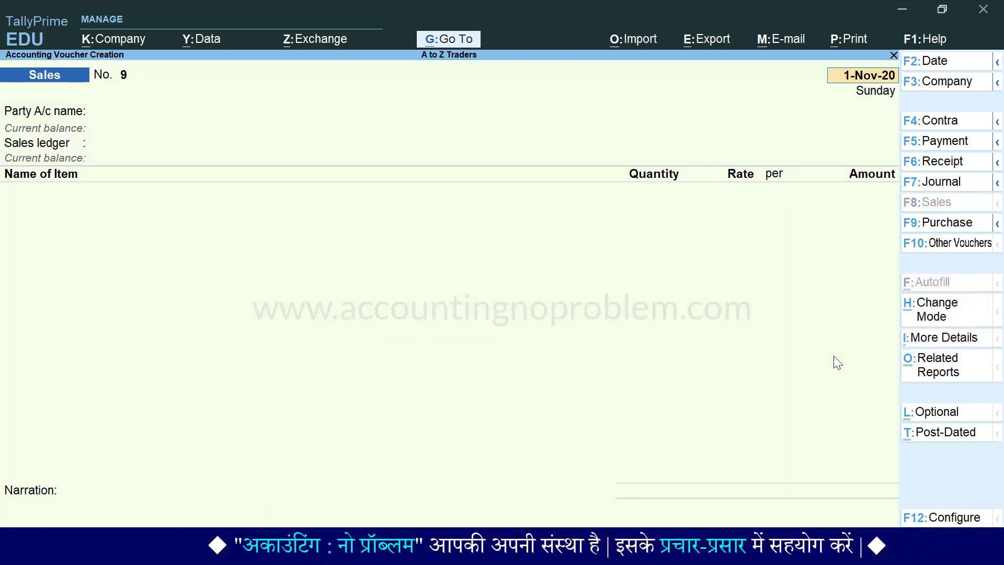
{"action": "type", "text": "Mg"}
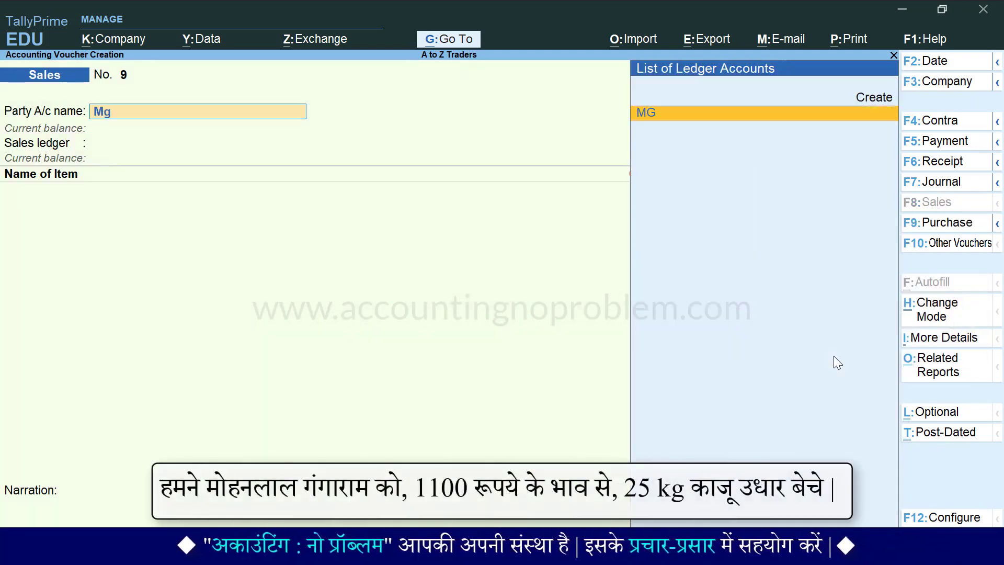
{"action": "key", "text": "Return"}
{"action": "key", "text": "Return"}
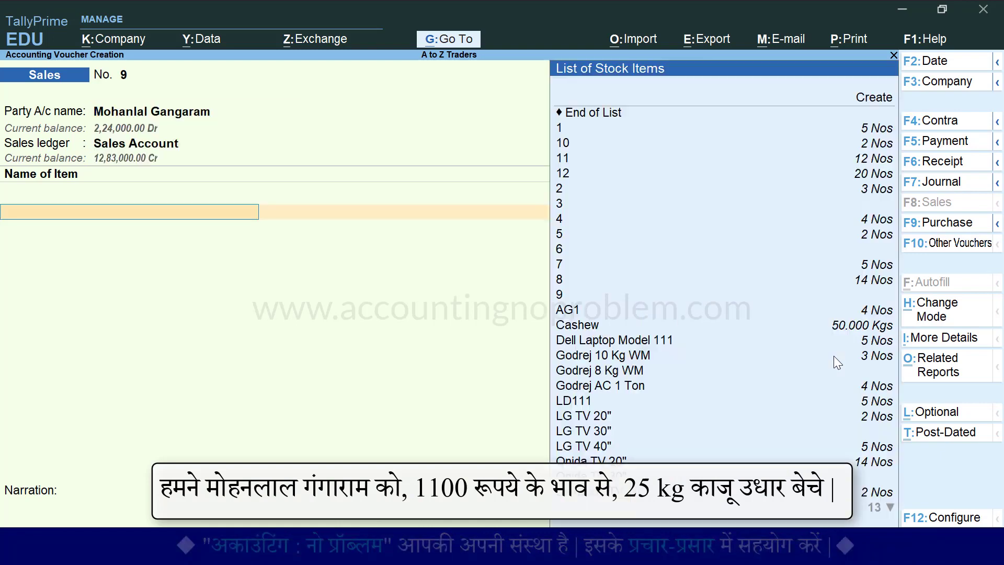
Step: Add 25 Kgs of Cashew at a rate of 1,100 to the sales voucher and save it without a narration
{"action": "type", "text": "c"}
{"action": "key", "text": "Return"}
{"action": "type", "text": "25"}
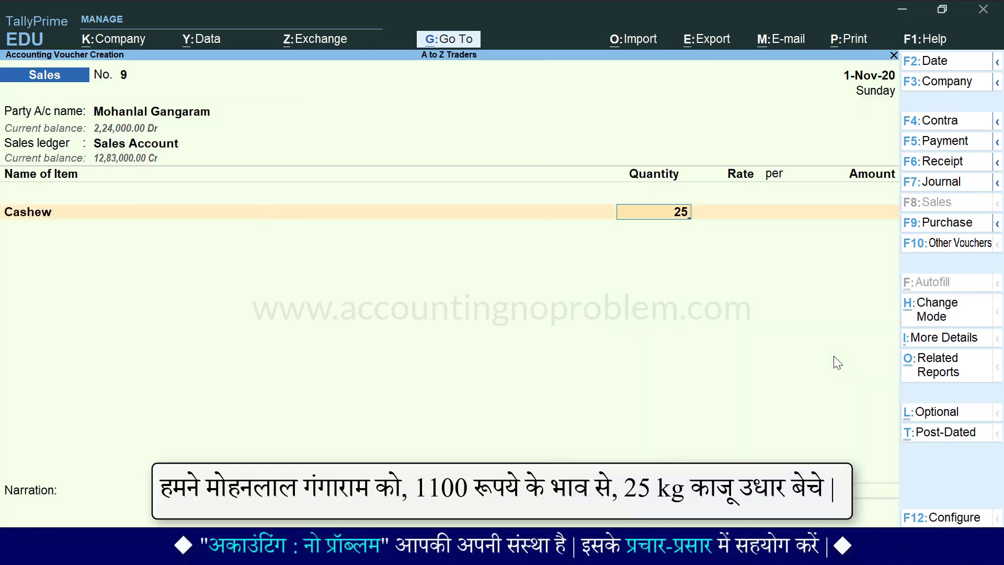
{"action": "key", "text": "Return"}
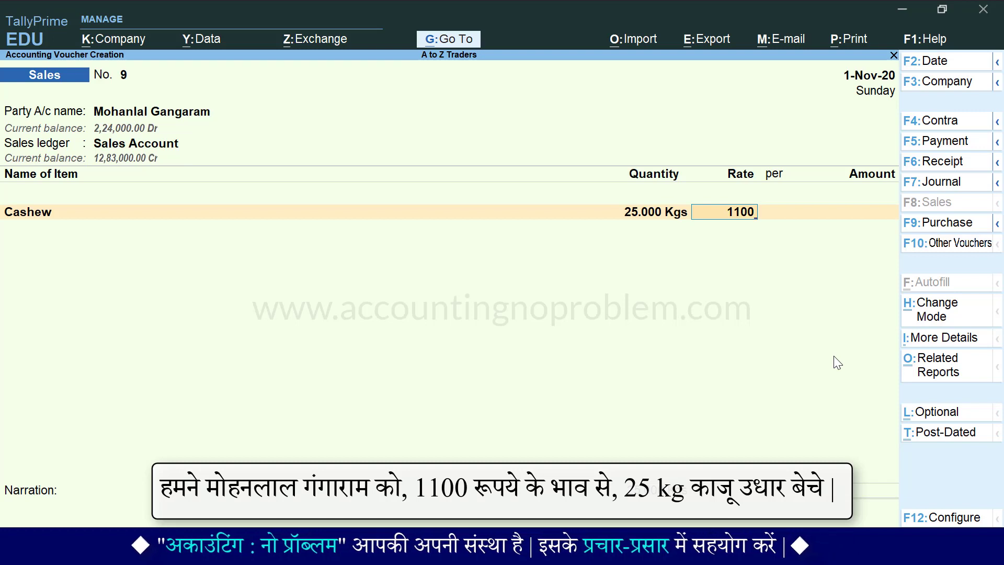
{"action": "key", "text": "Return"}
{"action": "key", "text": "Return"}
{"action": "key", "text": "Return"}
{"action": "key", "text": "Return"}
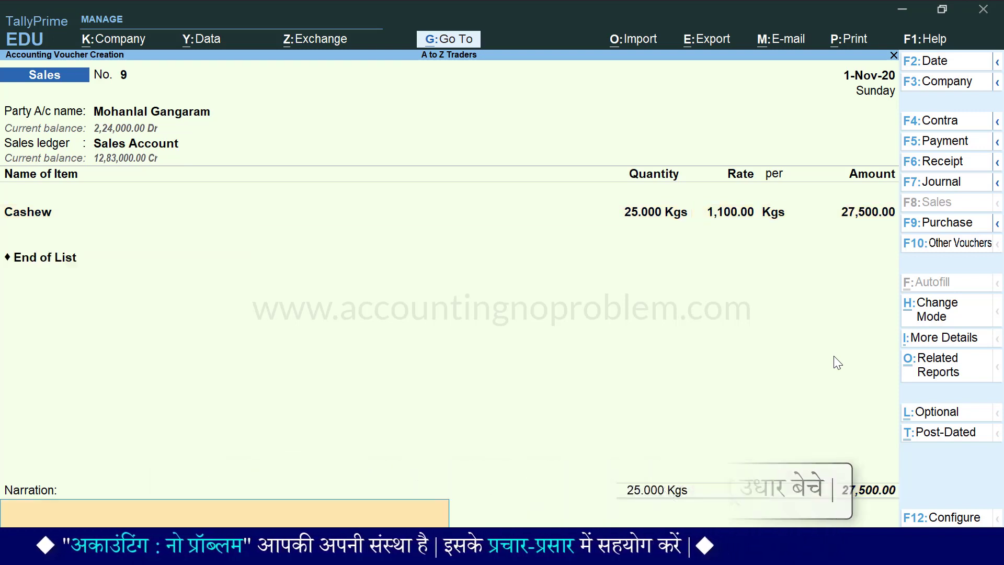
{"action": "key", "text": "Return"}
{"action": "key", "text": "Return"}
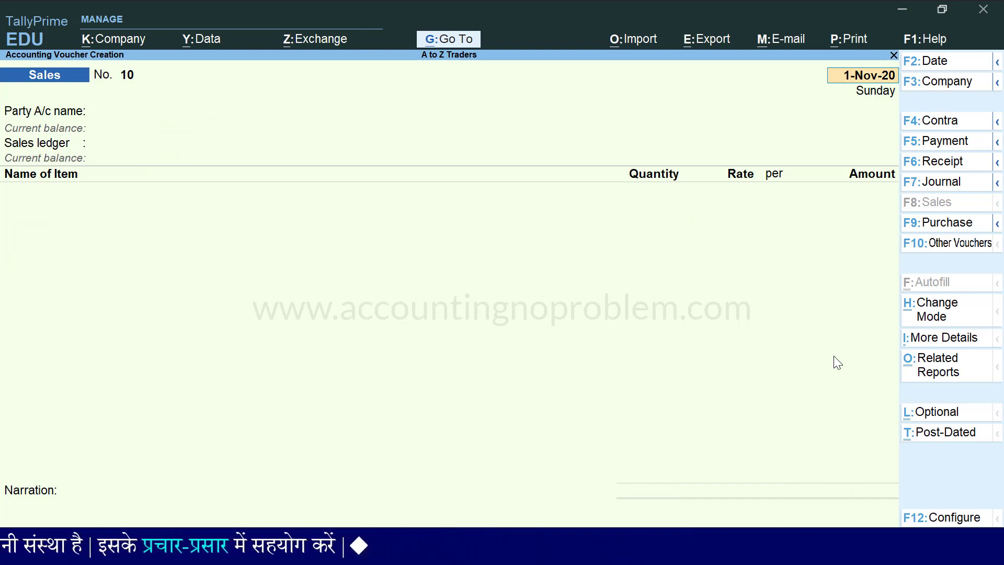
Step: Reopen the last saved sales voucher and open its print configuration
{"action": "key", "text": "Page_Up"}
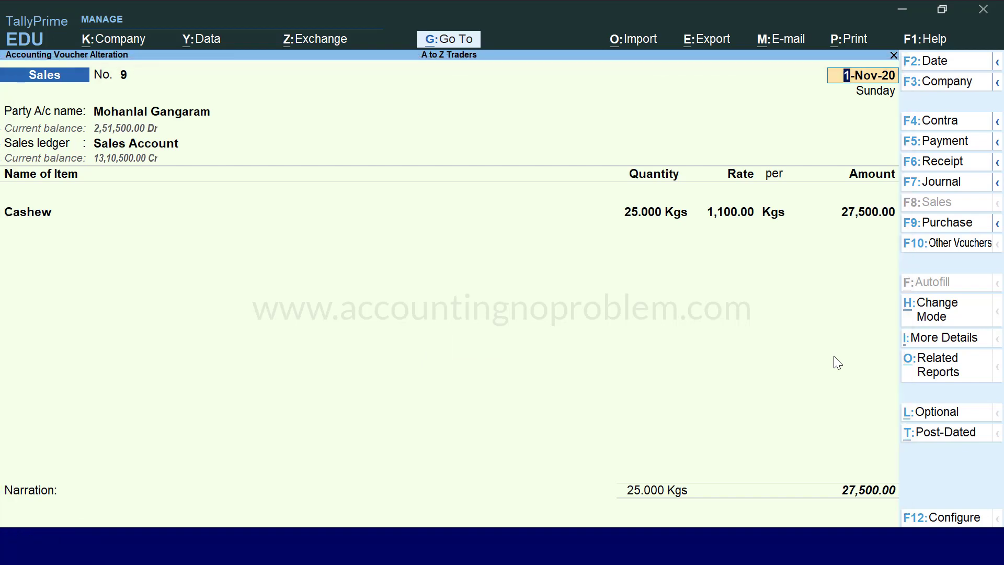
{"action": "key", "text": "ctrl+p"}
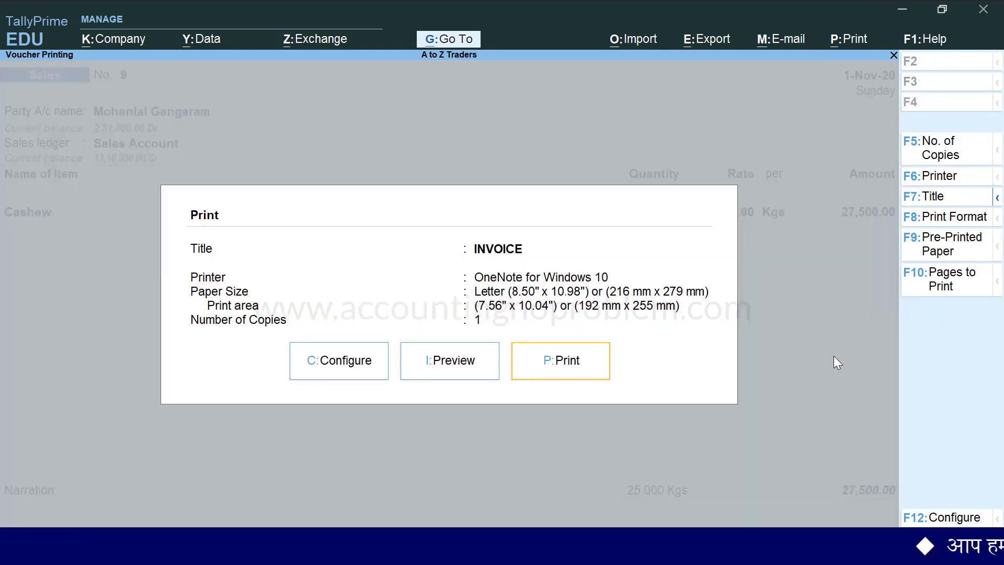
{"action": "key", "text": "c"}
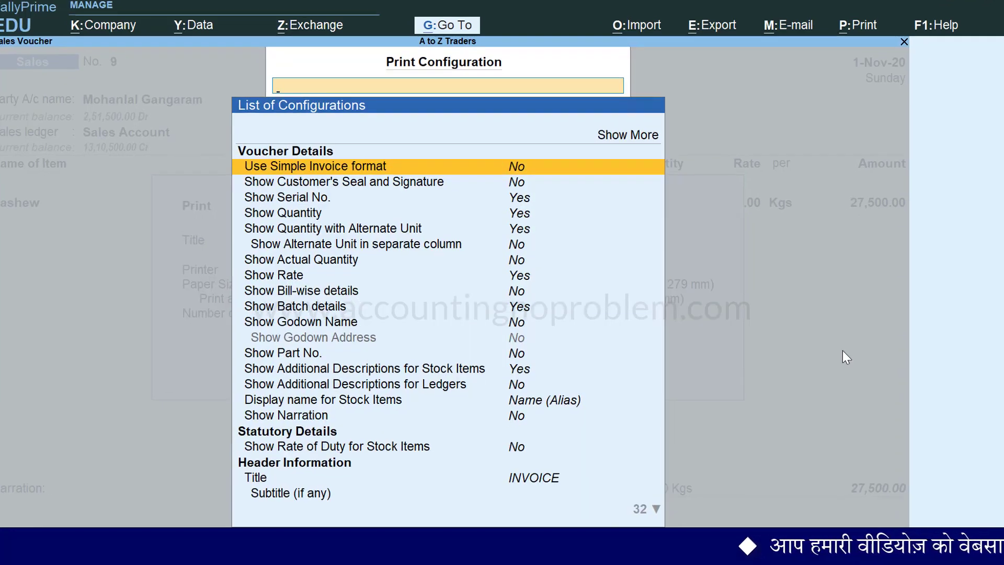
Step: Set Display name for Stock Items to Name (Alias) in the print configuration and return to the print dialog
{"action": "key", "text": "Down"}
{"action": "key", "text": "Down"}
{"action": "key", "text": "Down"}
{"action": "key", "text": "Down"}
{"action": "key", "text": "Down"}
{"action": "key", "text": "Down"}
{"action": "key", "text": "Down"}
{"action": "key", "text": "Down"}
{"action": "key", "text": "Down"}
{"action": "key", "text": "Down"}
{"action": "key", "text": "Down"}
{"action": "key", "text": "Down"}
{"action": "key", "text": "Down"}
{"action": "key", "text": "Down"}
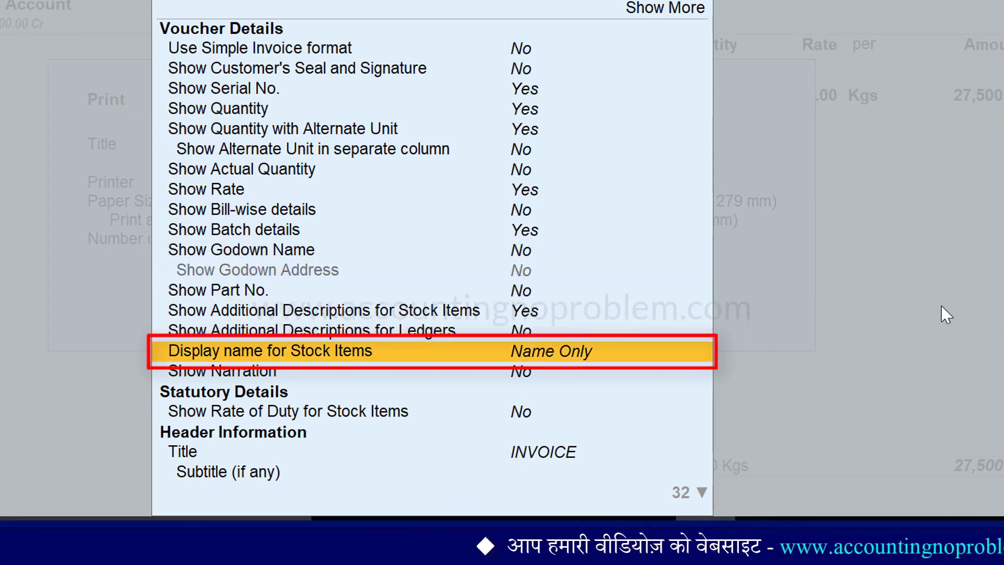
{"action": "key", "text": "Return"}
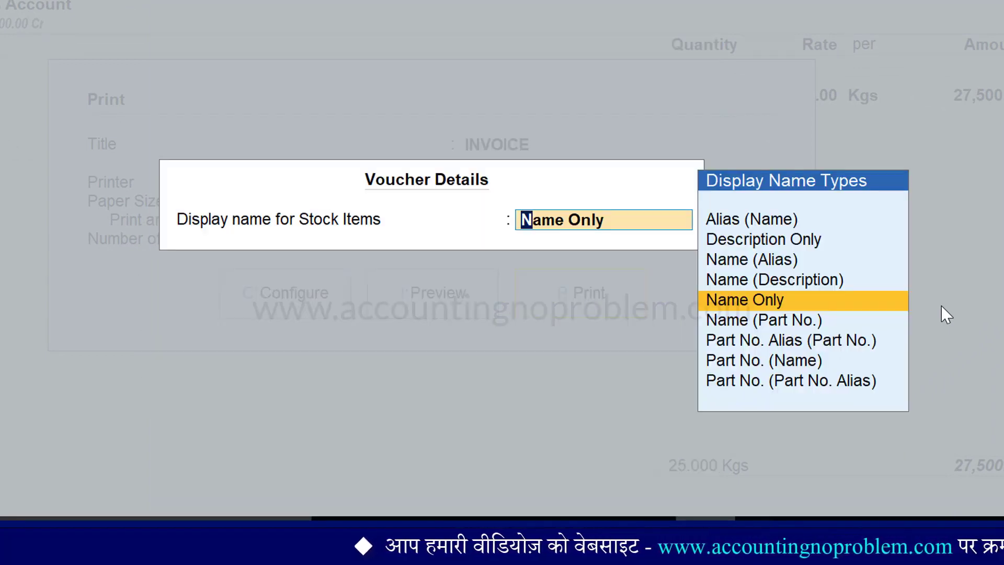
{"action": "key", "text": "Up"}
{"action": "key", "text": "Up"}
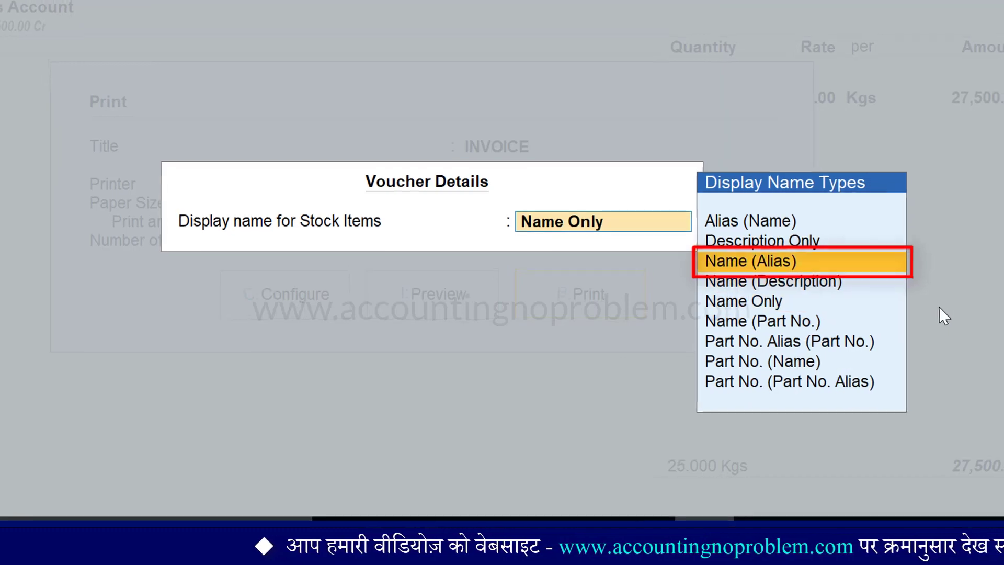
{"action": "key", "text": "Return"}
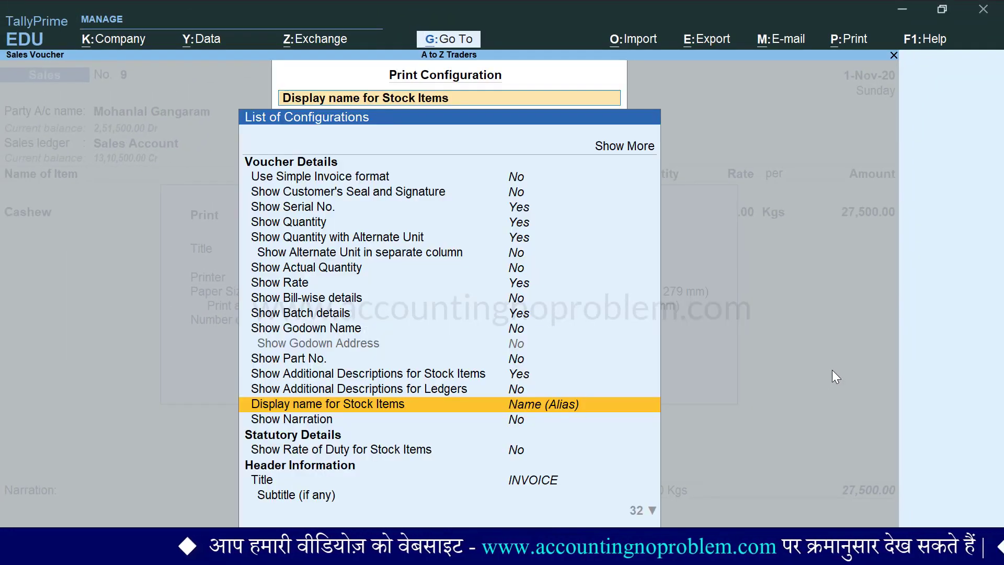
{"action": "key", "text": "Escape"}
{"action": "key", "text": "Escape"}
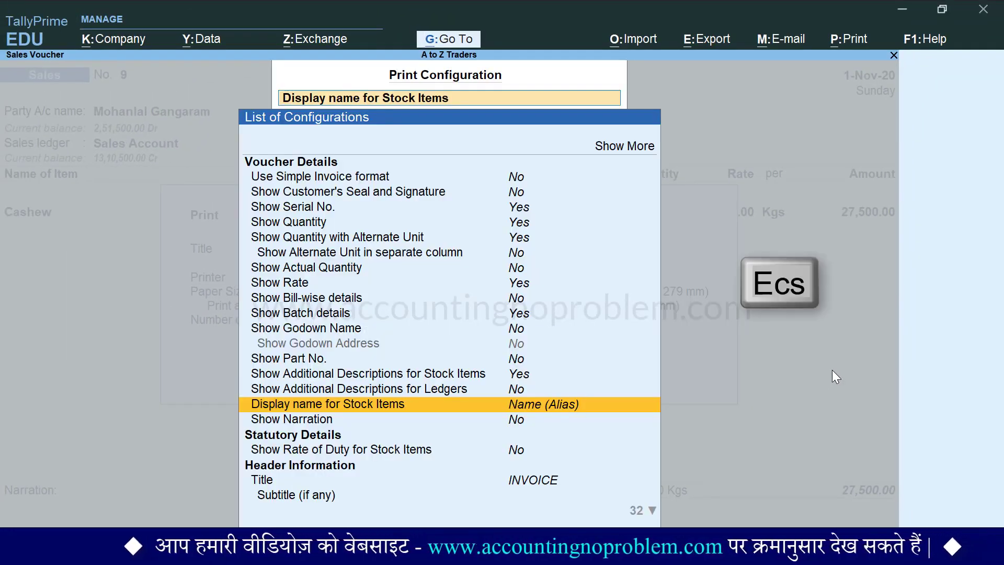
{"action": "key", "text": "Escape"}
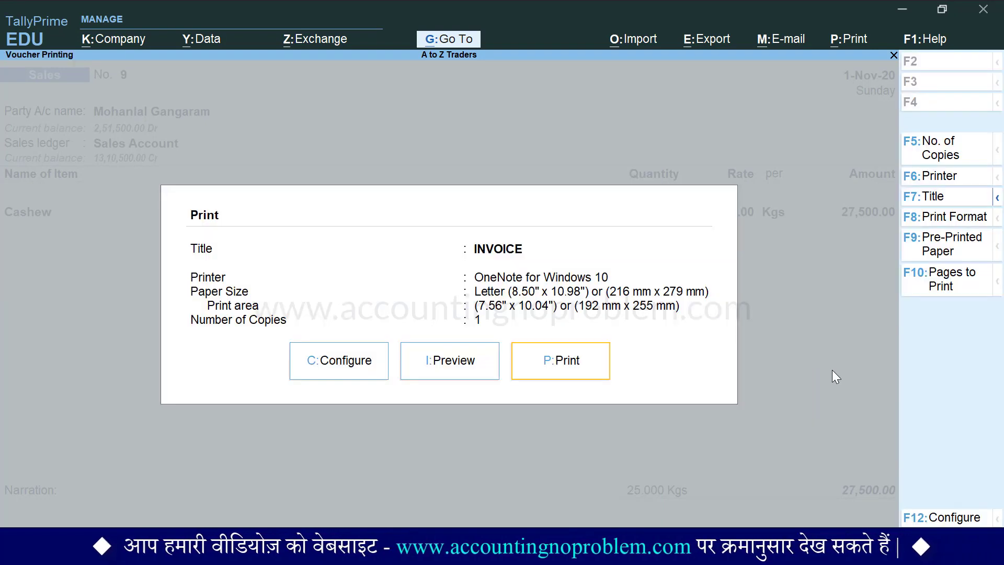
Step: Preview the sales invoice at enlarged size and examine how the Cashew item is described
{"action": "key", "text": "i"}
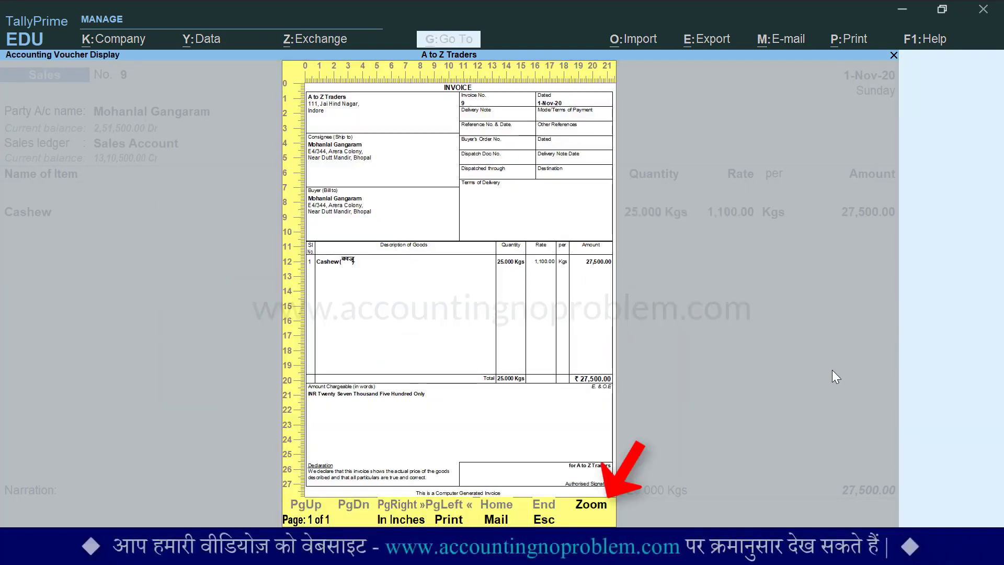
{"action": "key", "text": "alt+z"}
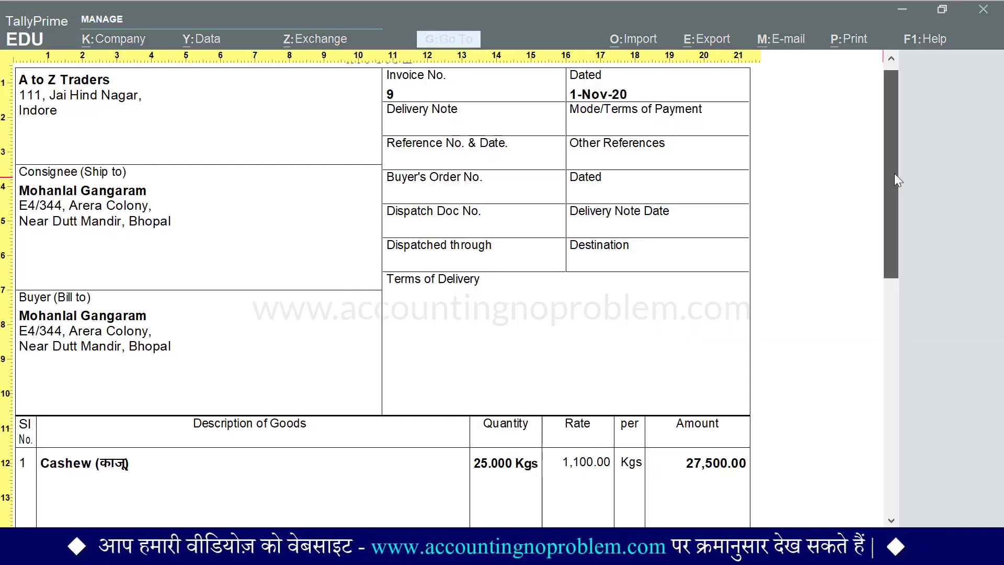
{"action": "left_click_drag", "start_coordinate": [894, 174], "coordinate": [874, 283]}
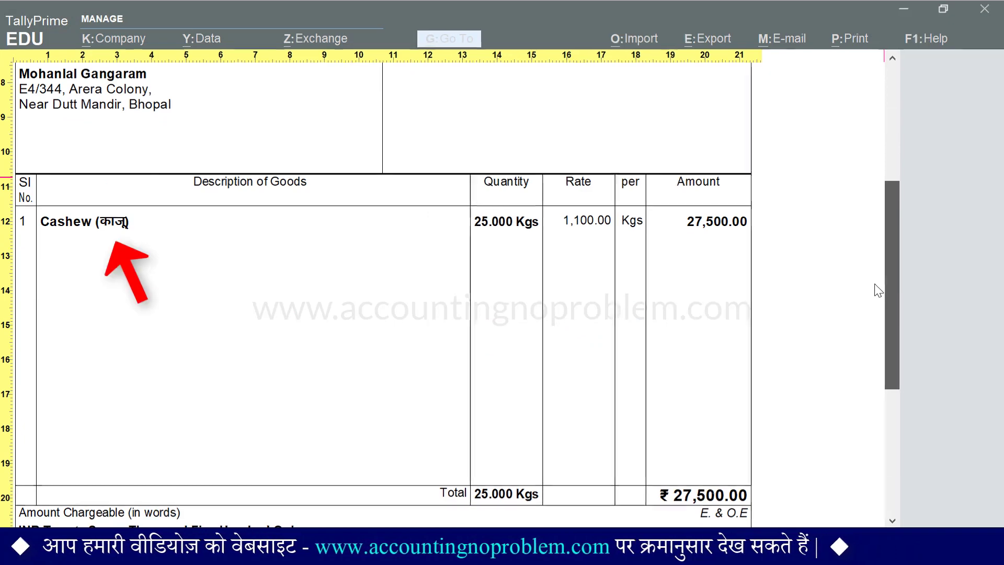